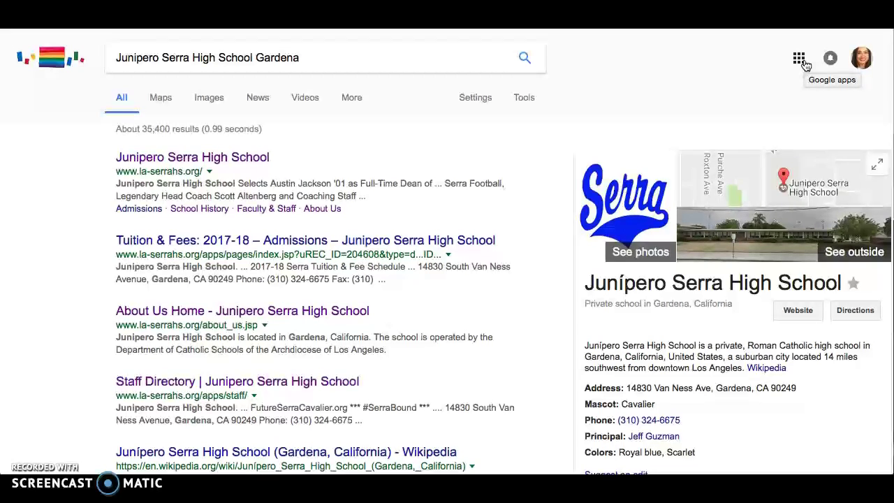
Step: Open the Google apps list from the Junipero Serra High School search results
left_click(805, 64)
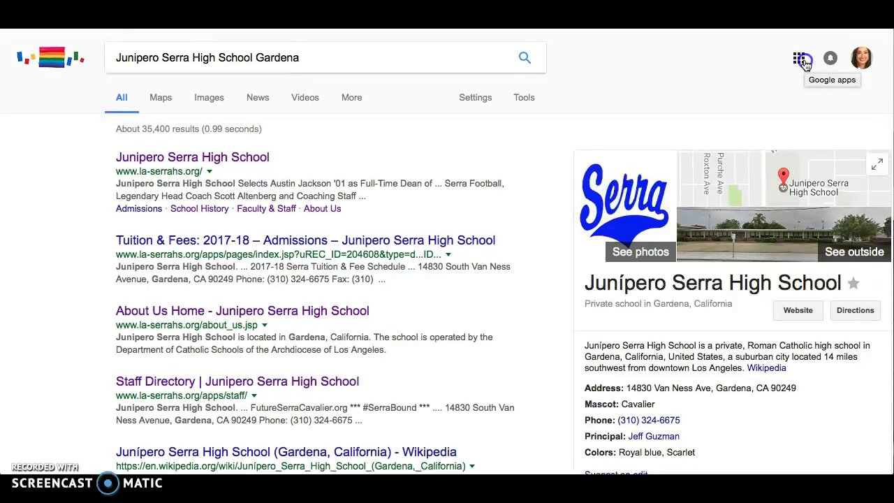
left_click(806, 64)
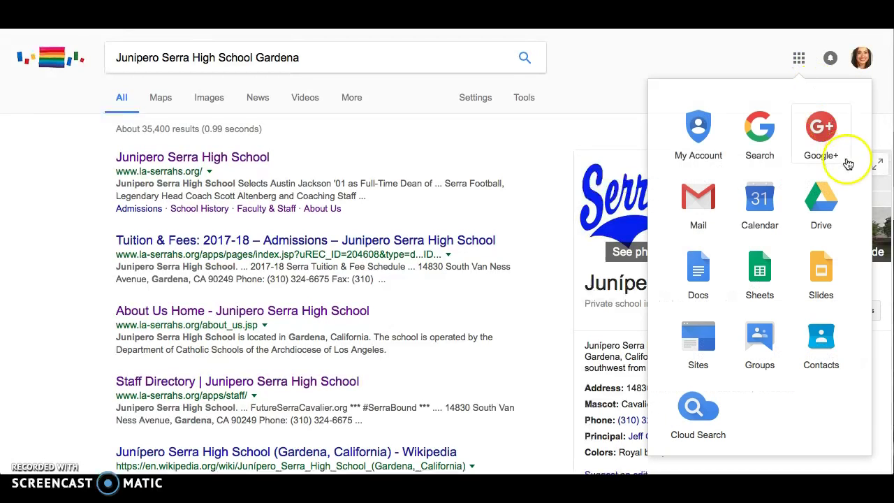
Step: Open Google Drive and browse My Drive and Shared with me before showing Recent files
left_click(825, 196)
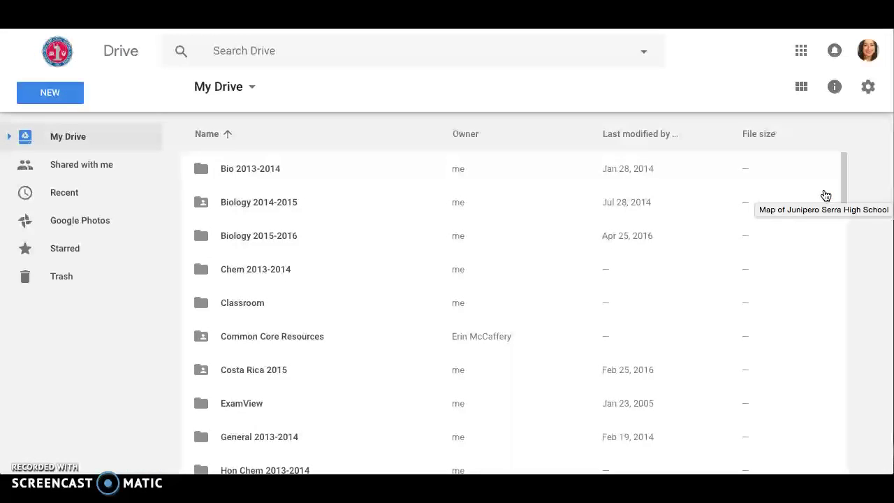
left_click(817, 194)
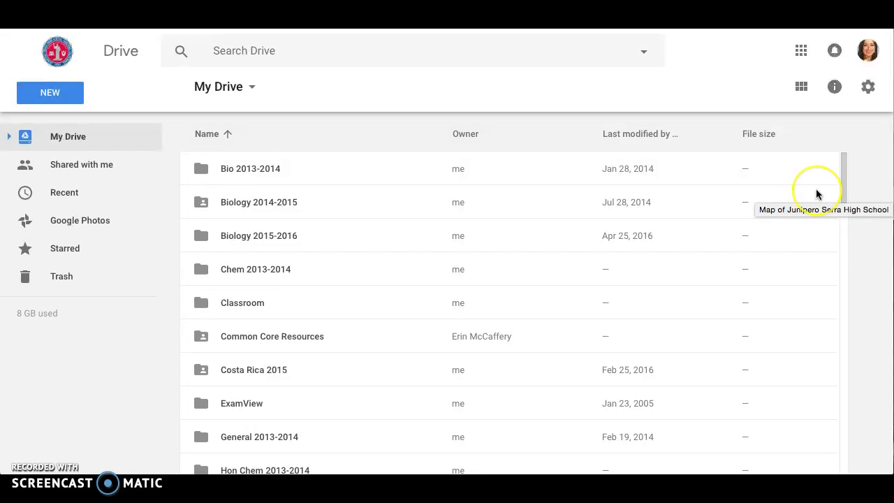
left_click(435, 386)
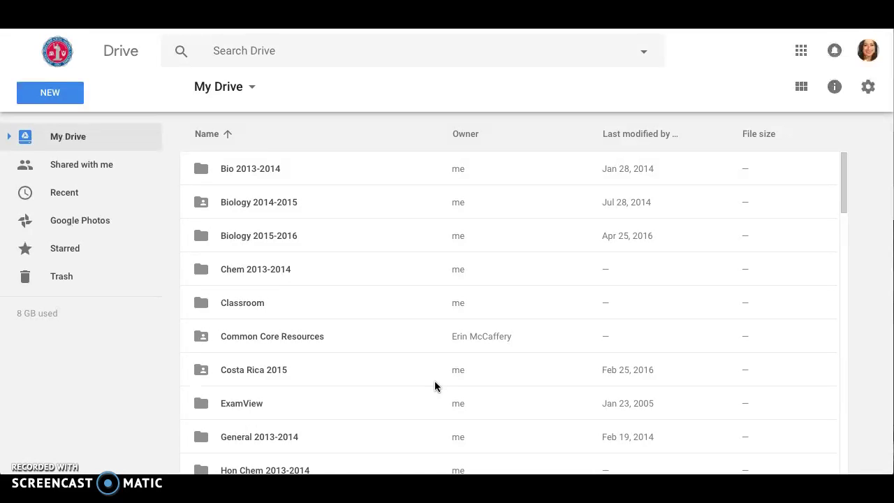
left_click(120, 136)
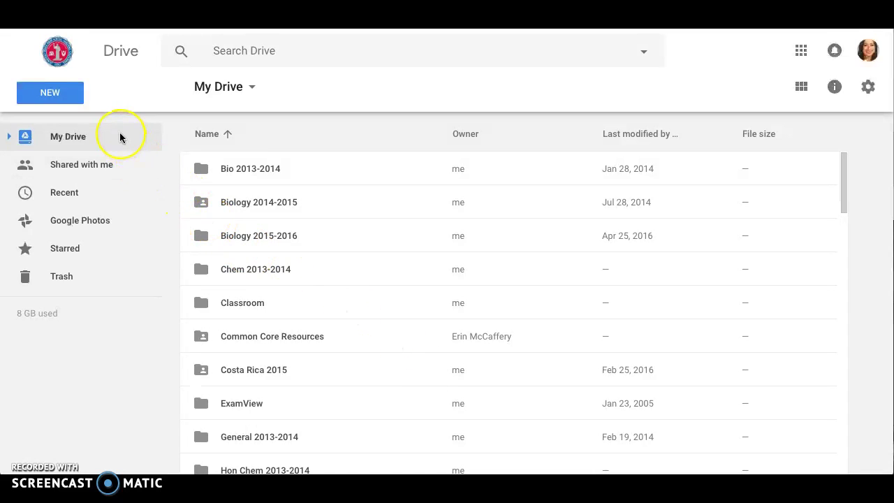
left_click(89, 181)
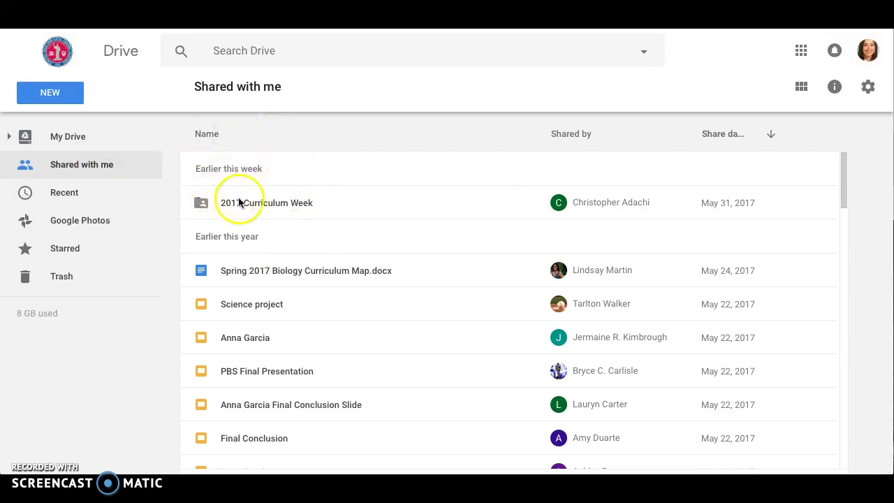
left_click(106, 193)
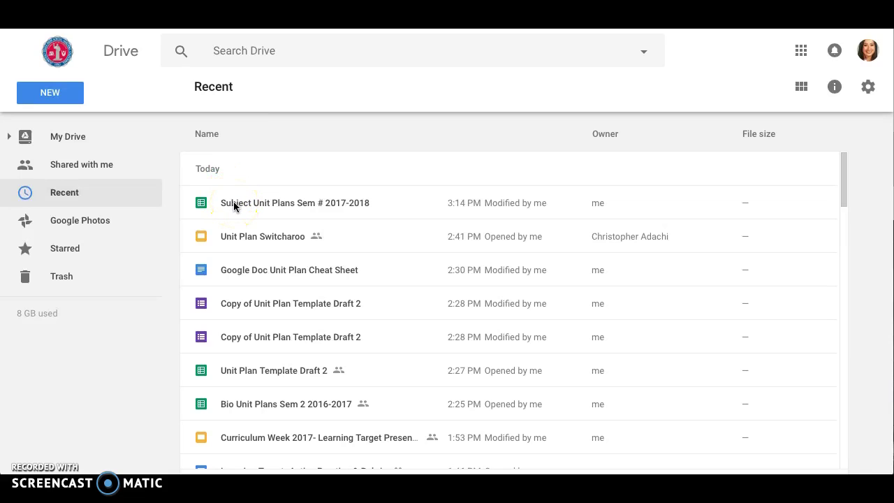
Step: Start a Drive search, then dismiss the search suggestions list
left_click(260, 53)
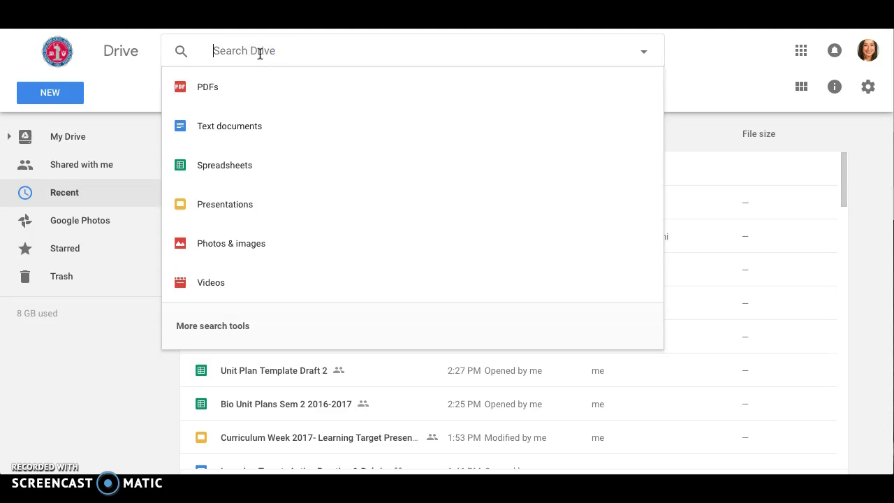
mouse_move(74, 373)
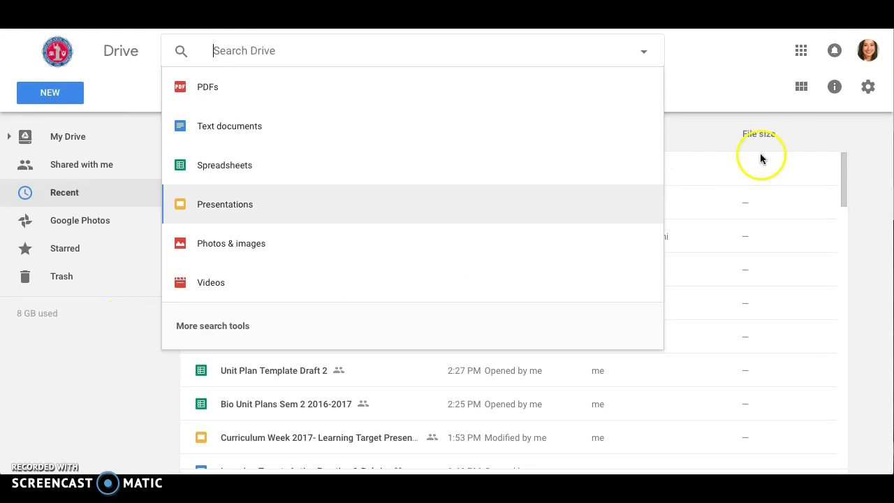
left_click(696, 137)
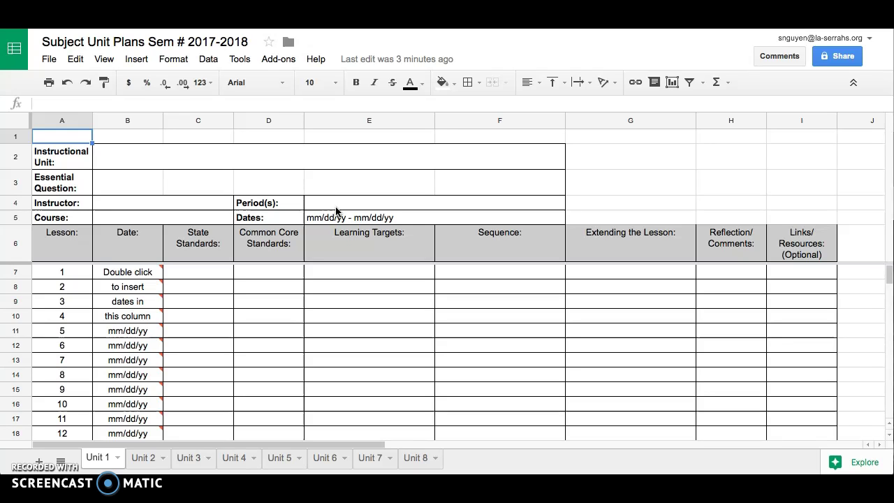
left_click(72, 153)
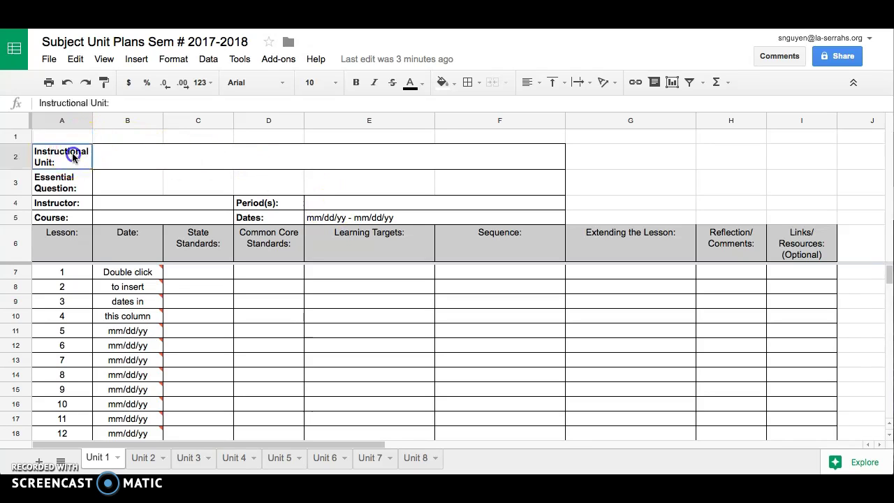
left_click(69, 183)
left_click(64, 204)
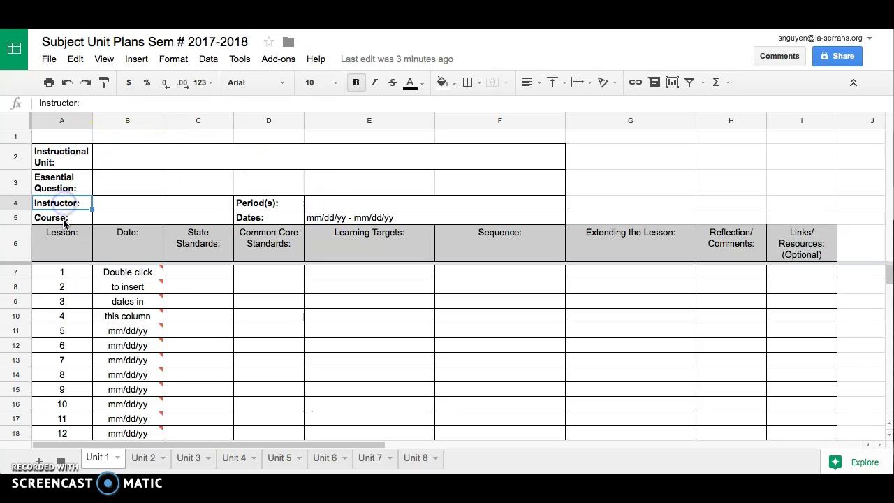
left_click(65, 218)
left_click(279, 201)
left_click(278, 219)
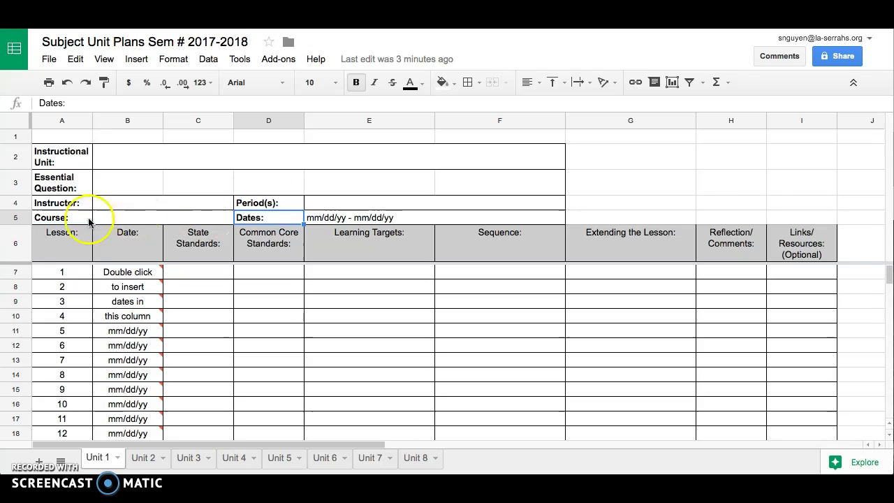
left_click(61, 234)
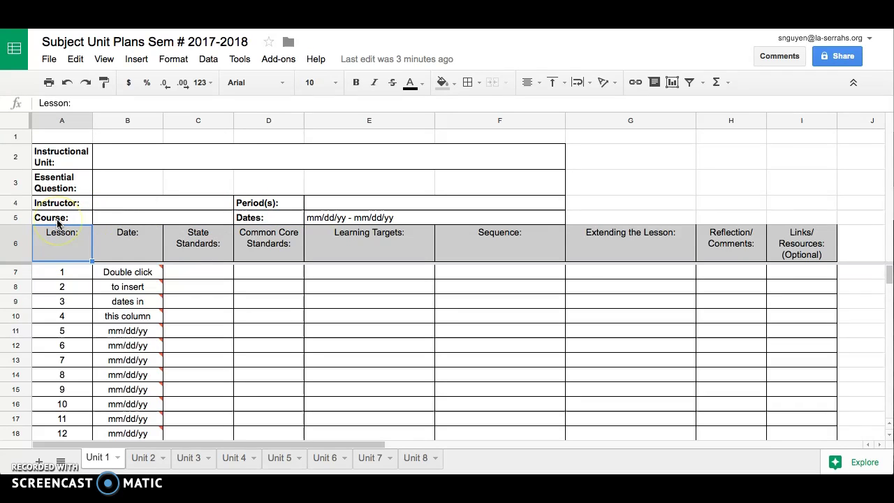
left_click(161, 251)
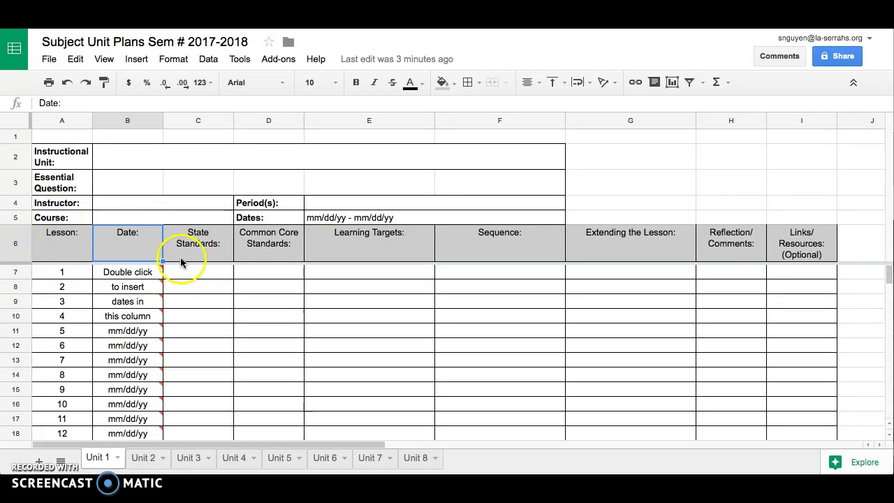
left_click(219, 259)
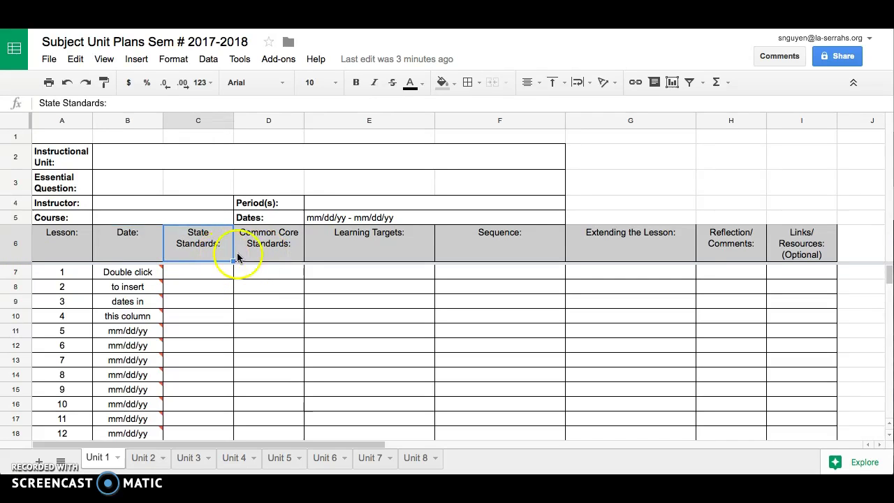
left_click(265, 257)
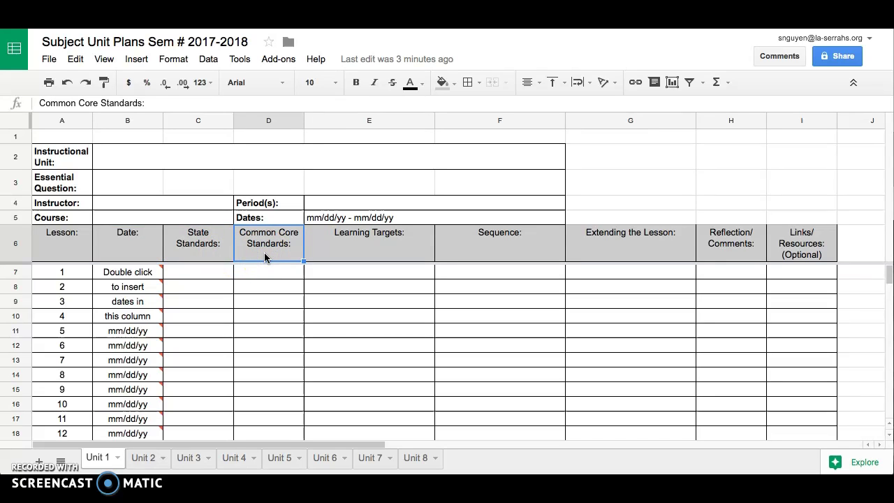
left_click(360, 249)
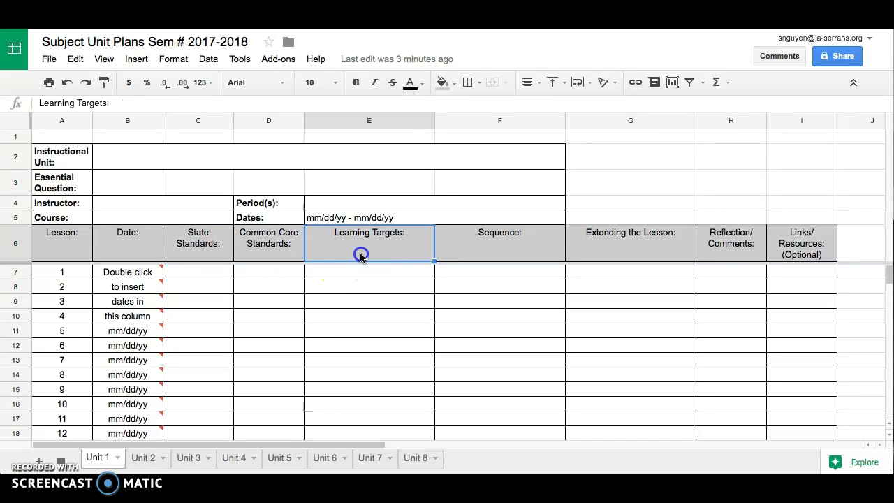
left_click(469, 249)
left_click(596, 241)
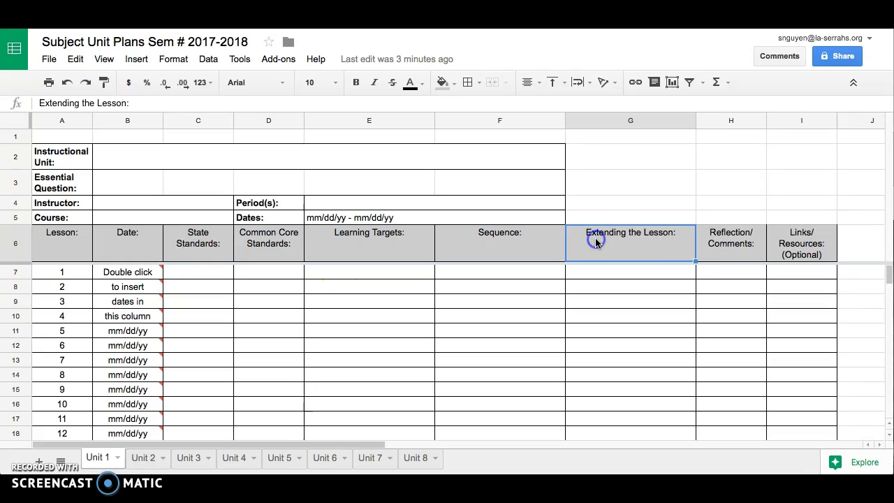
left_click(739, 256)
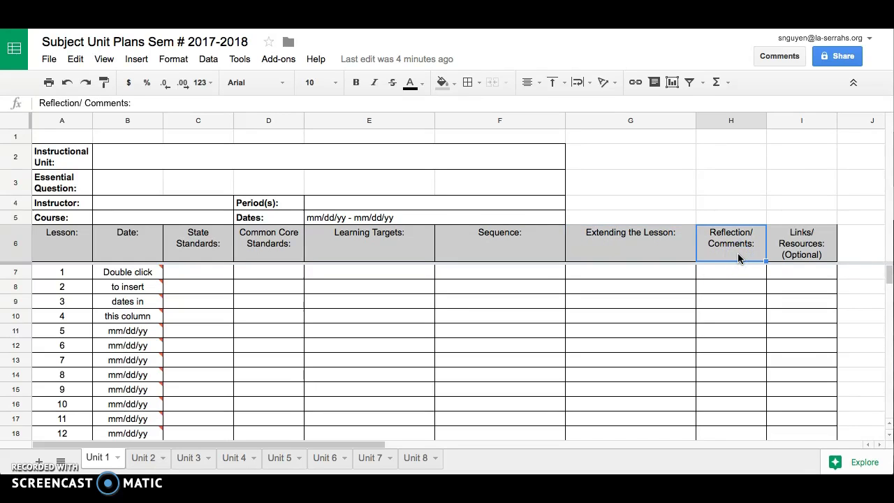
left_click(814, 254)
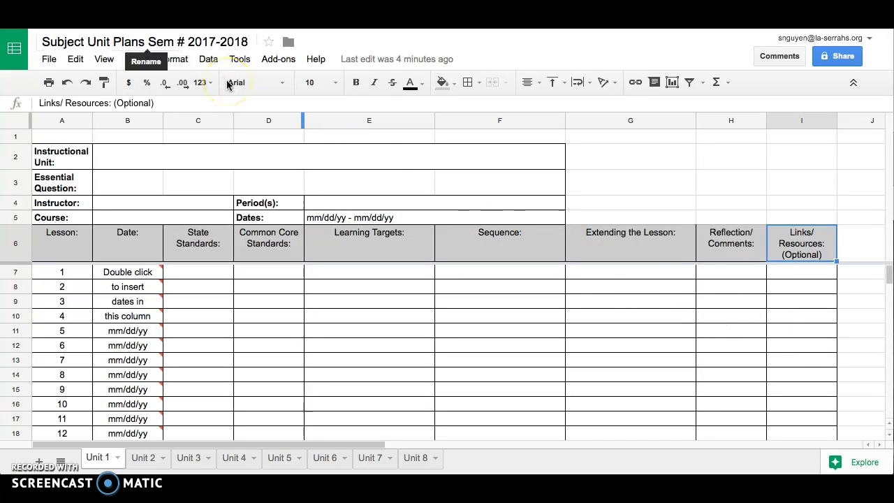
Step: Retitle the spreadsheet by replacing 'Subject' with 'Biology' and '#' with '2'
double_click(85, 42)
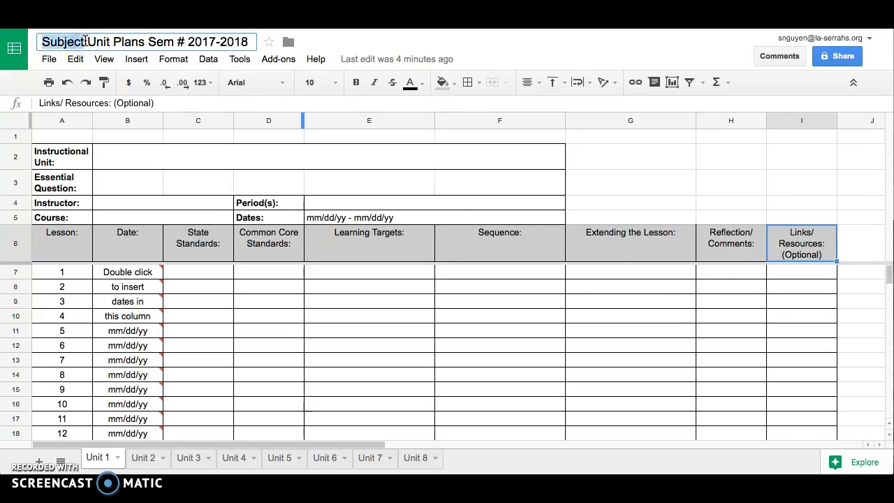
type("Biology")
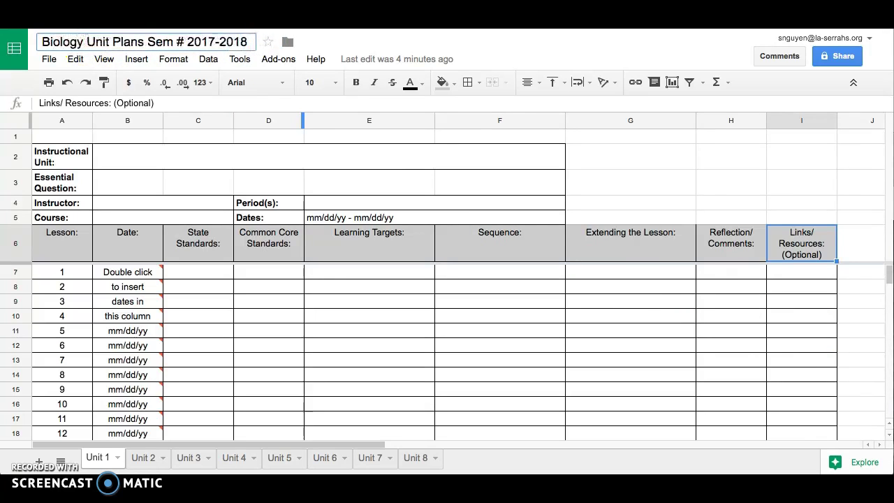
double_click(179, 42)
type("2")
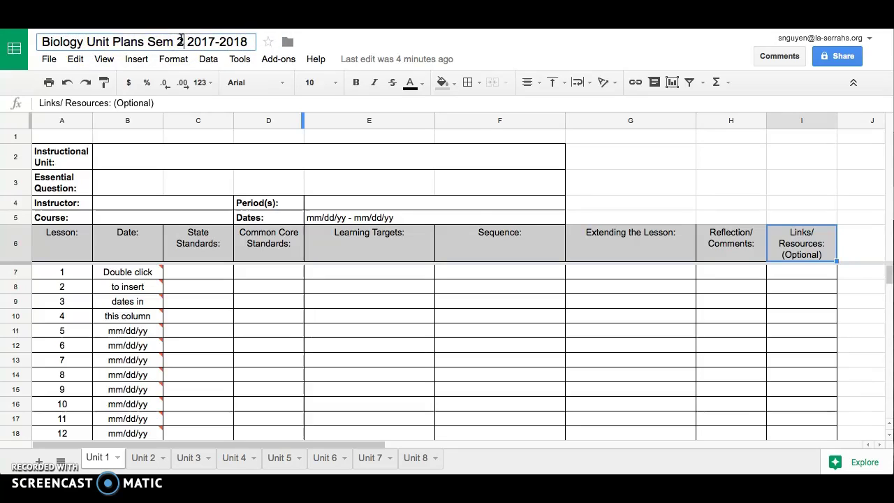
key("Return")
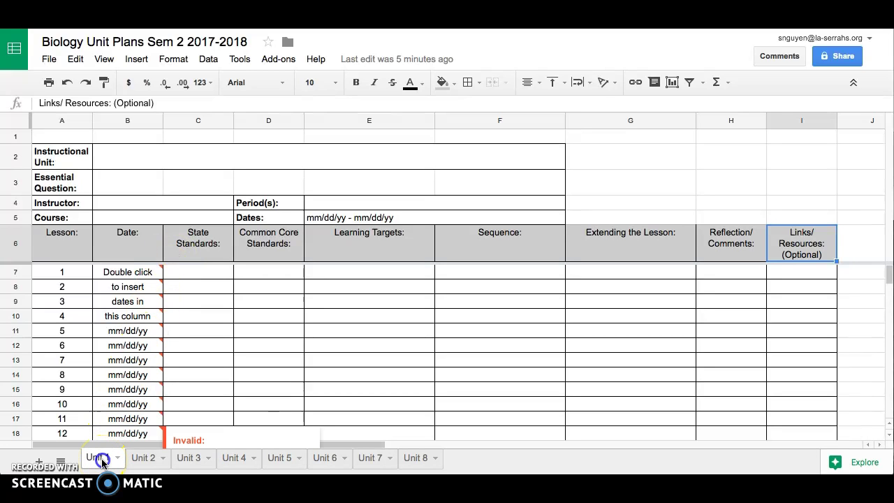
Step: Look through the Unit 2 to Unit 8 sheets, then return to Unit 1
left_click(143, 461)
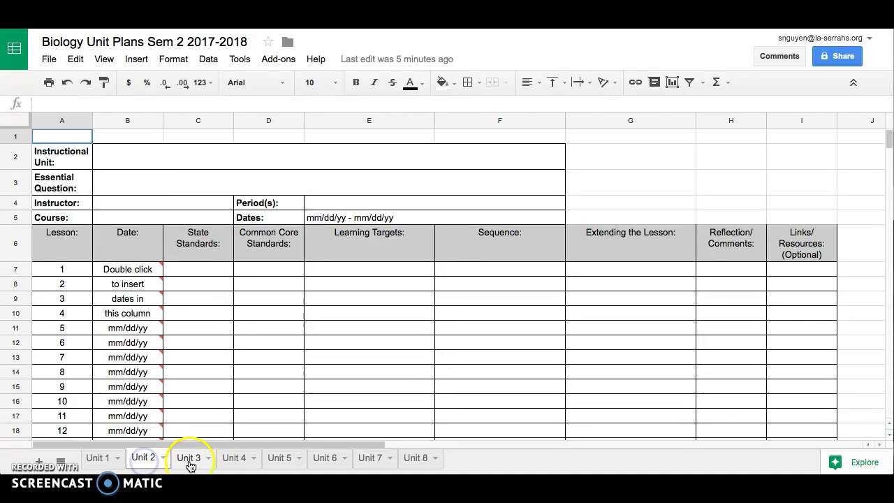
left_click(189, 461)
left_click(235, 460)
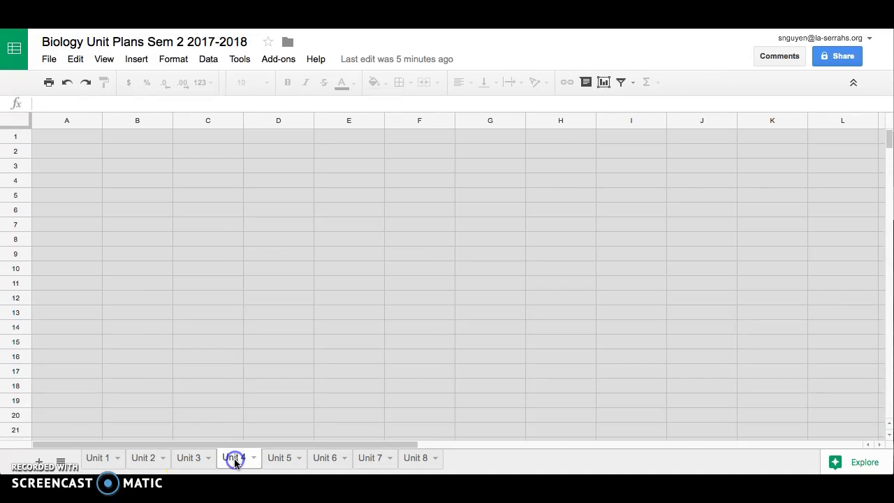
left_click(280, 460)
left_click(331, 465)
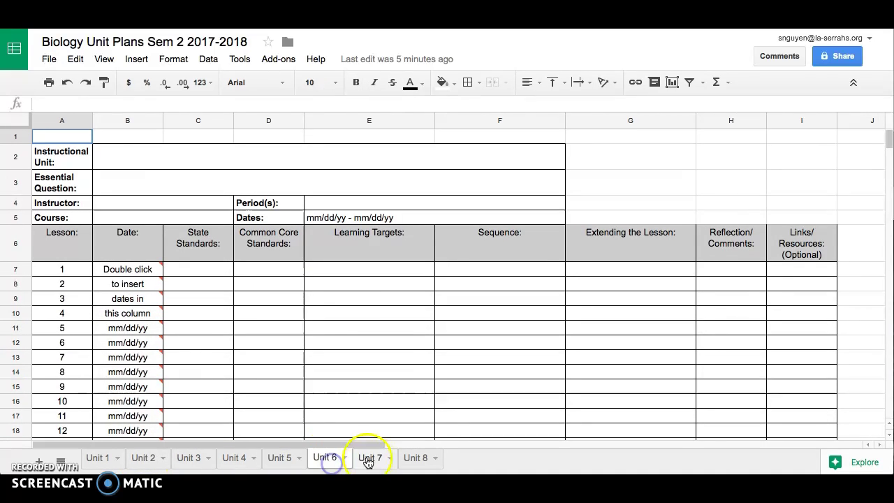
left_click(373, 459)
left_click(419, 459)
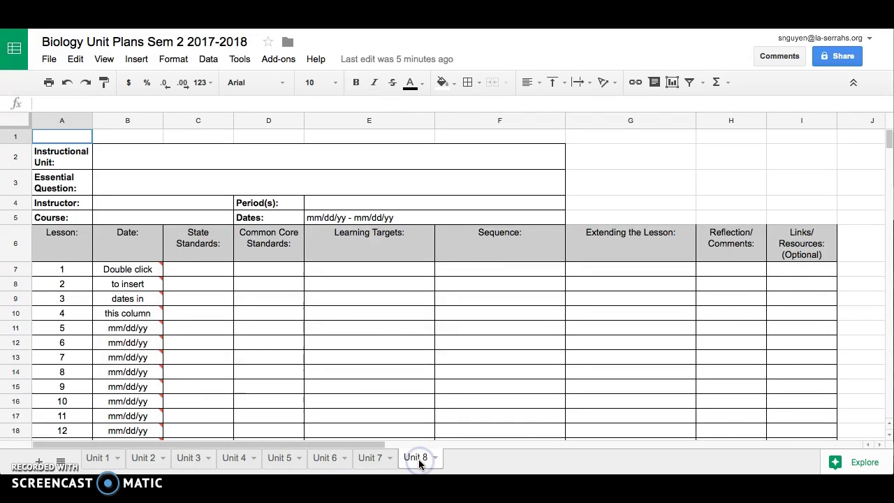
left_click(100, 461)
left_click(159, 468)
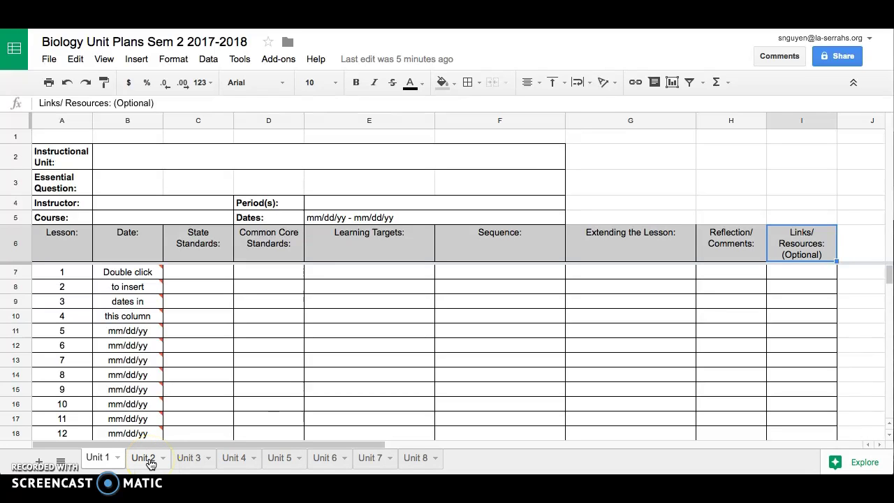
mouse_move(159, 368)
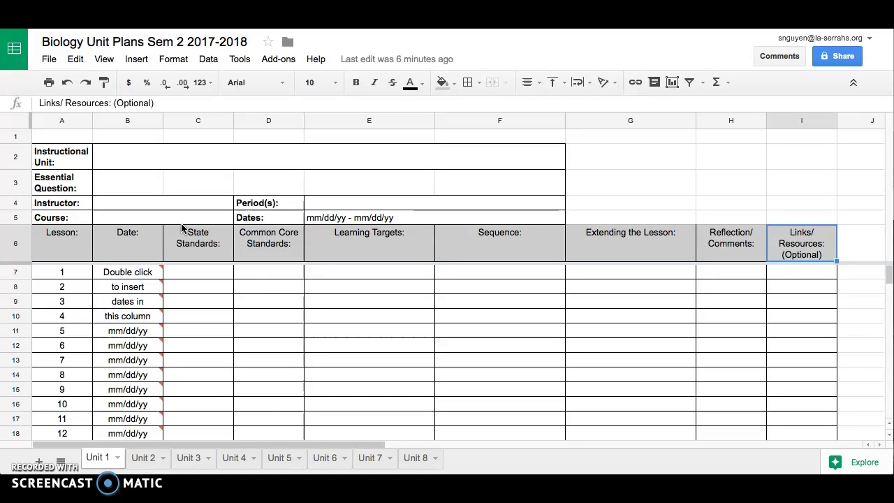
Step: Enter 'Cell division' in B2 as the instructional unit, then switch to the Word plan
left_click(115, 157)
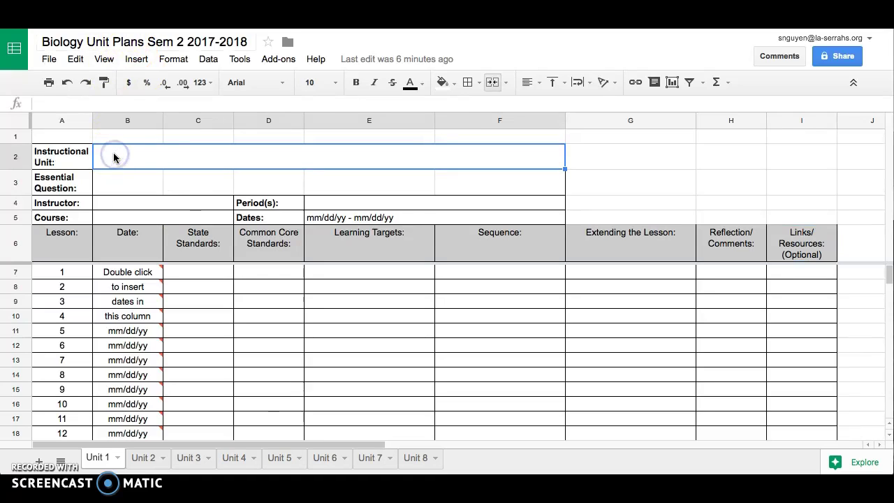
type("Cell division")
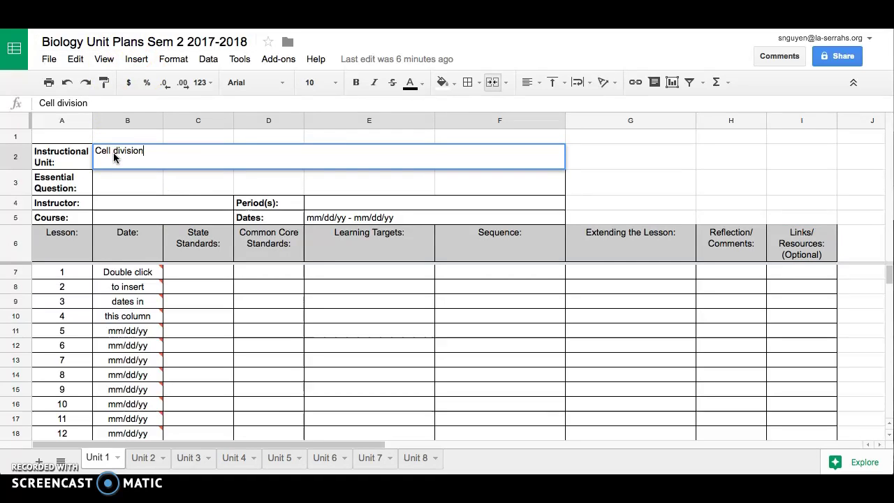
key("Return")
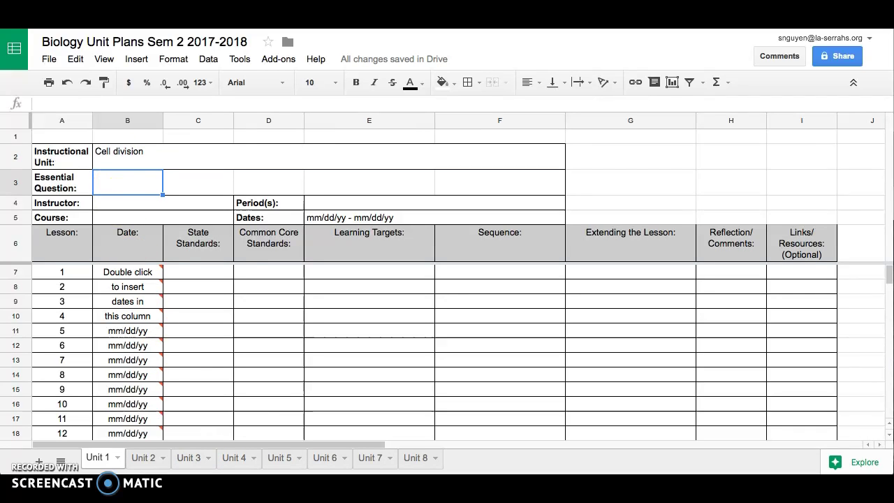
key("super+Tab")
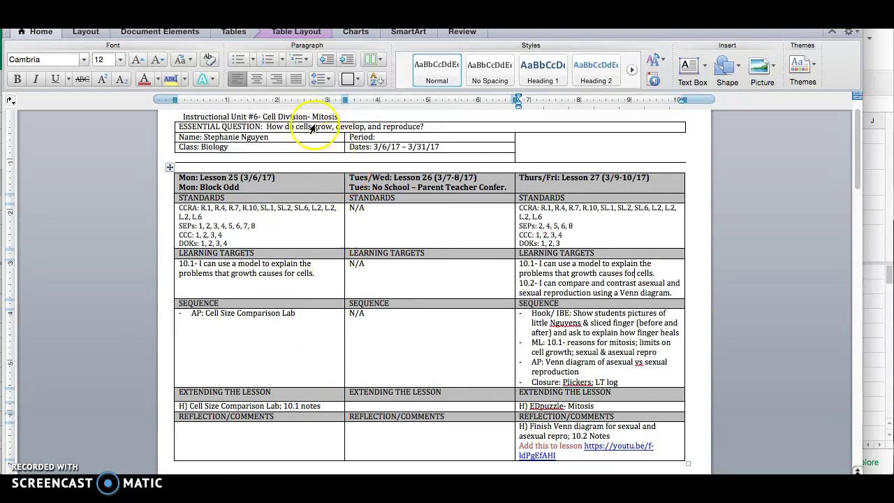
Step: Select the essential question 'How do cells grow, develop, and reproduce?' in Word, then return to Sheets
left_click(274, 126)
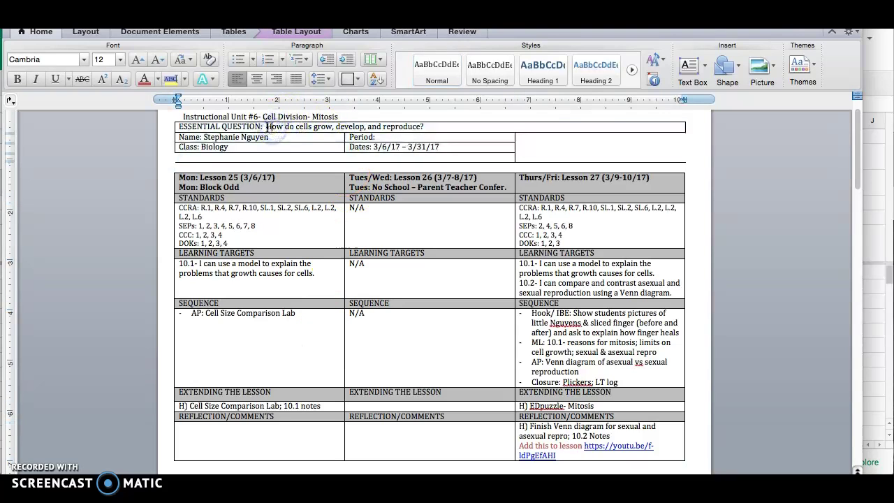
left_click_drag(274, 126, 443, 124)
key("ctrl+c")
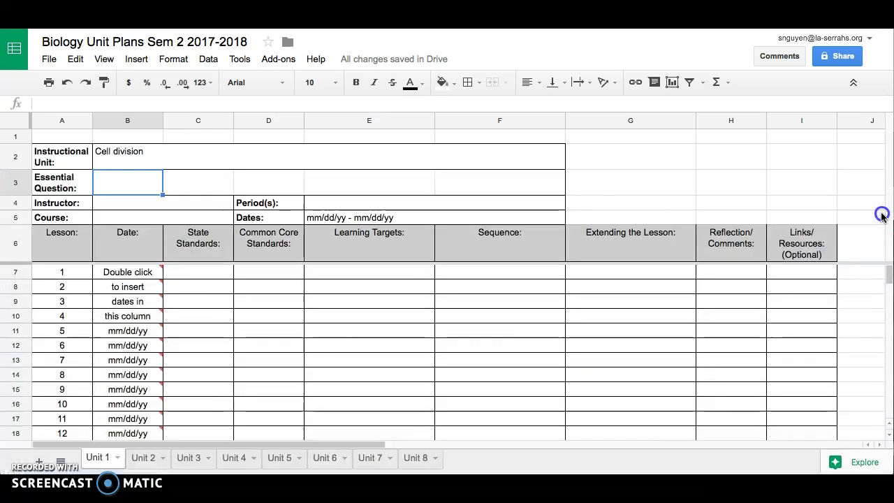
left_click(883, 216)
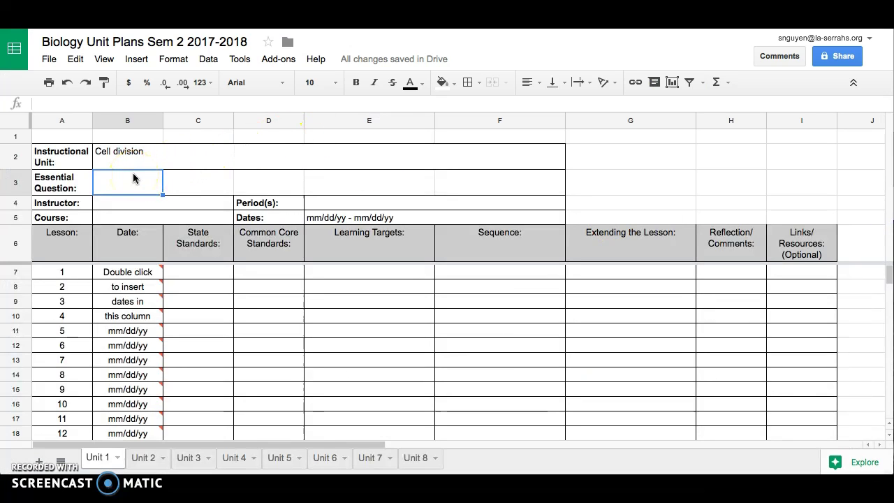
Step: Paste the essential question into B3, enter the instructor's name, and set Course to 'Biology'
key("ctrl+v")
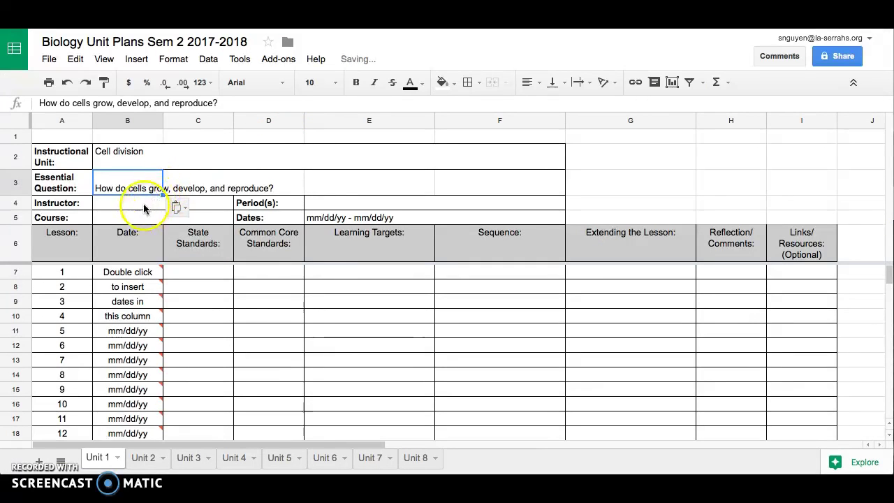
left_click(141, 204)
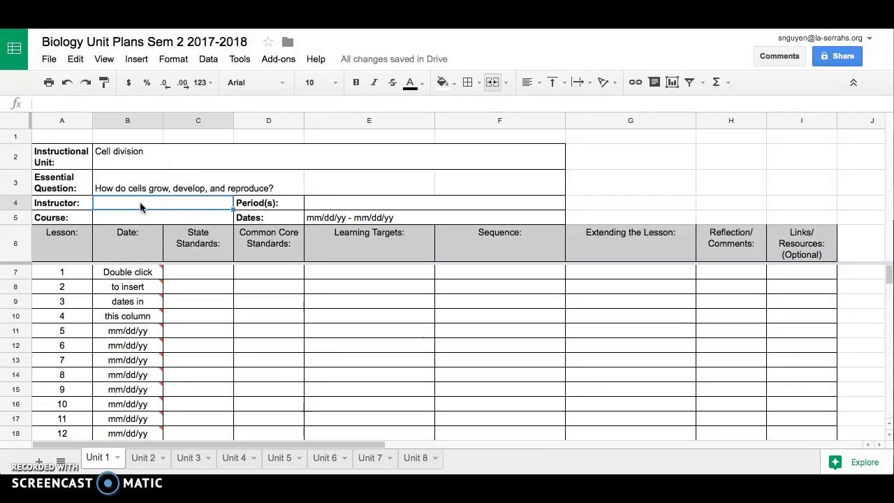
type("Nguyen")
key("Return")
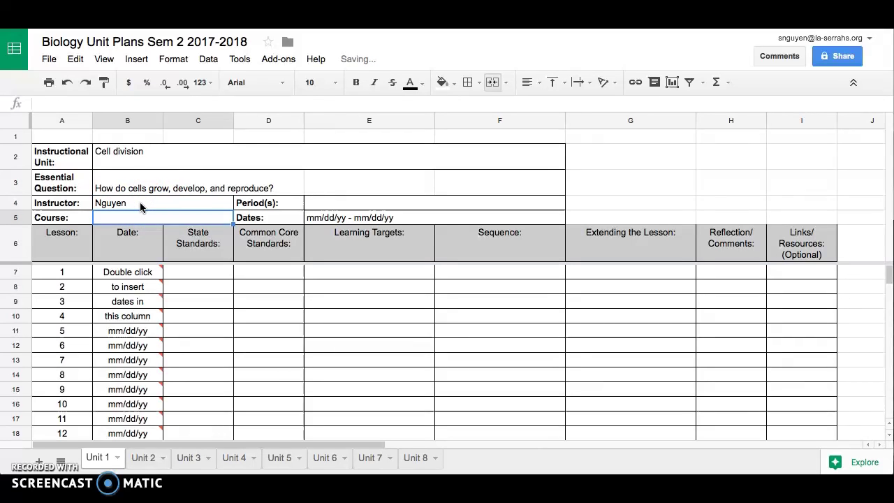
type("Biology")
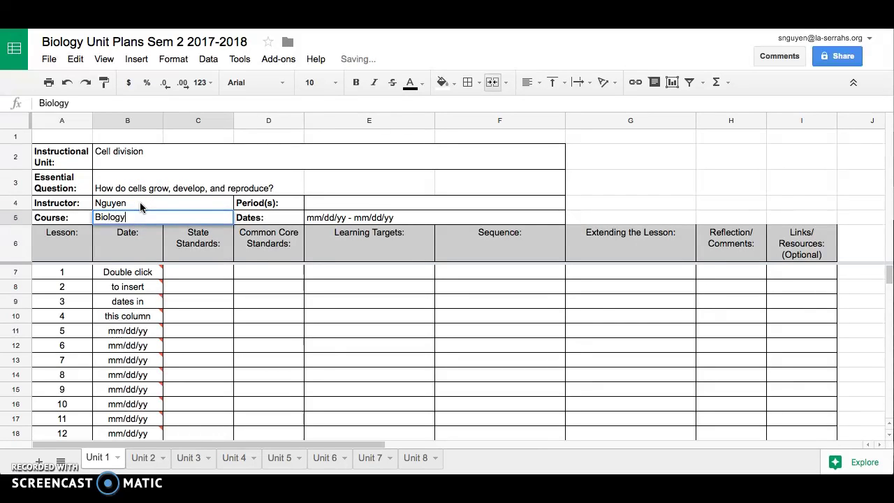
left_click(313, 201)
left_click(310, 222)
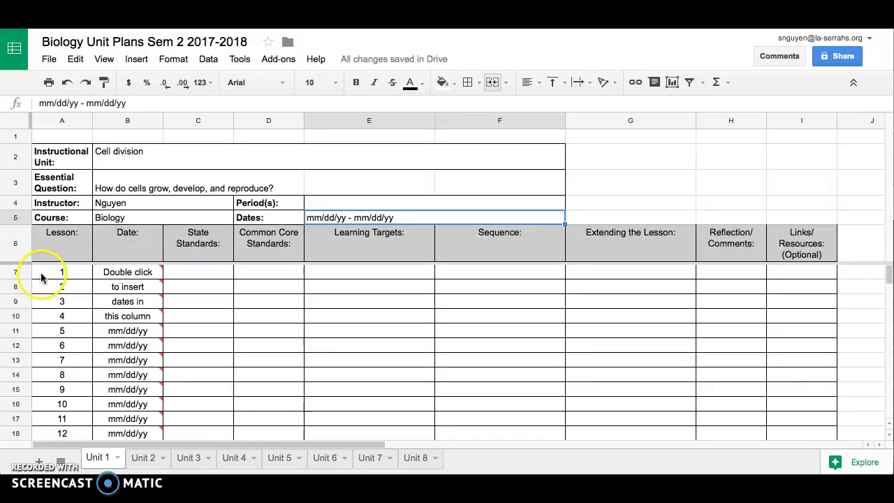
Step: Set lesson 1's date to 2018-01-15 with the date picker
mouse_move(117, 274)
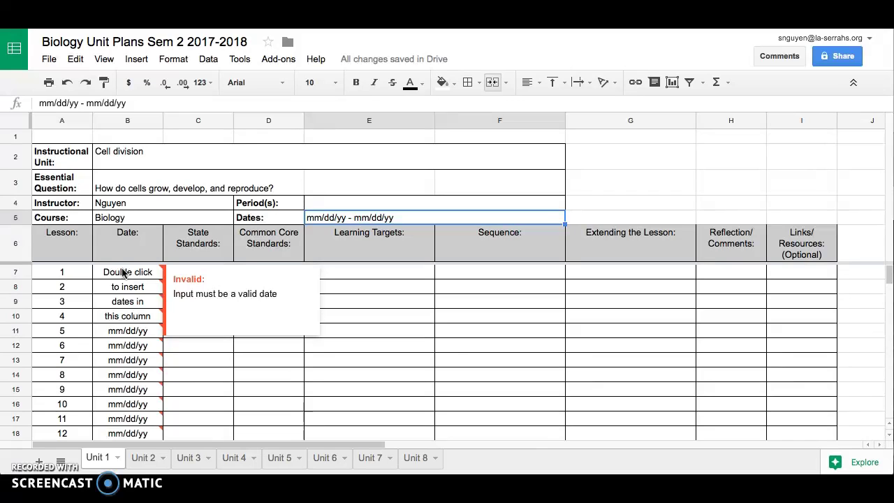
double_click(122, 273)
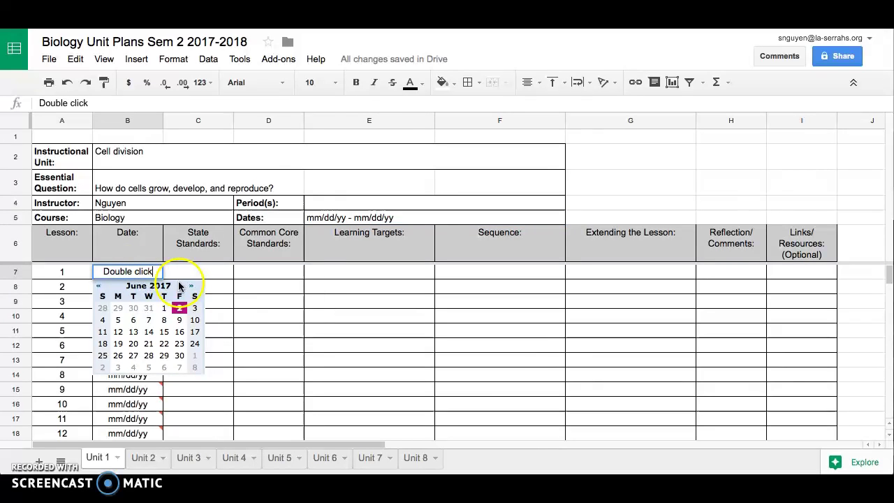
left_click(194, 289)
left_click(194, 289)
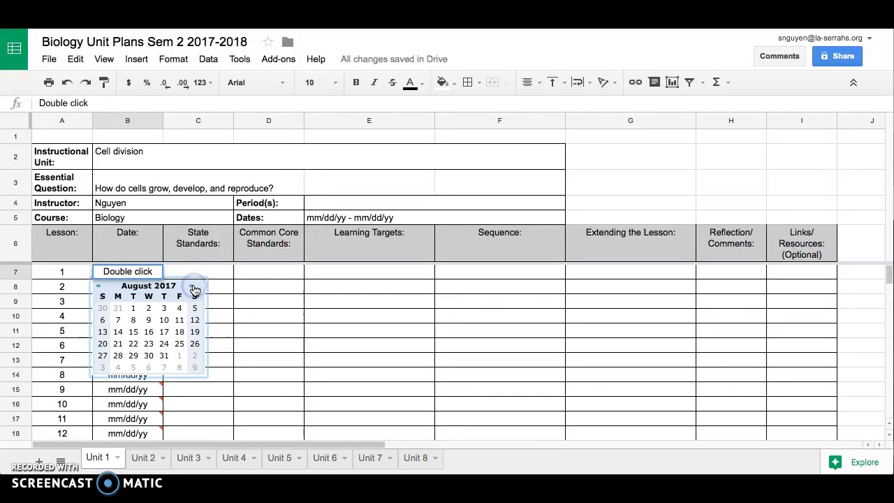
left_click(194, 289)
left_click(194, 289)
left_click(194, 289)
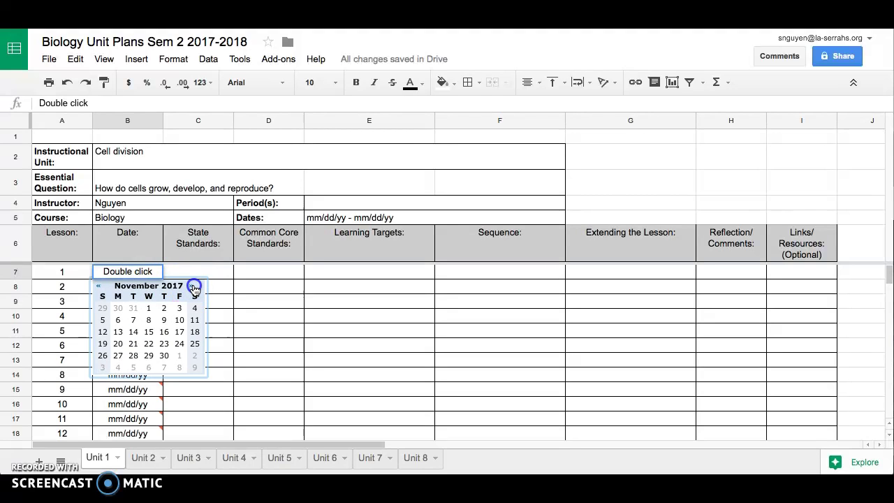
left_click(195, 289)
left_click(194, 289)
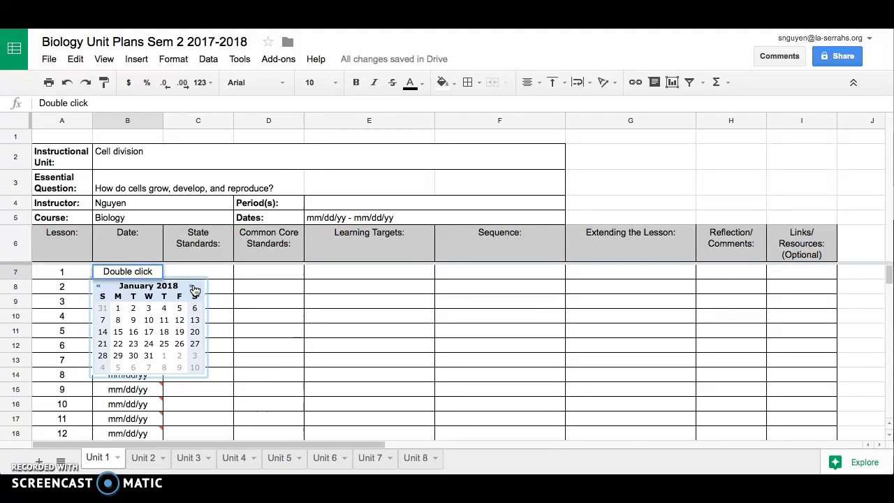
left_click(117, 332)
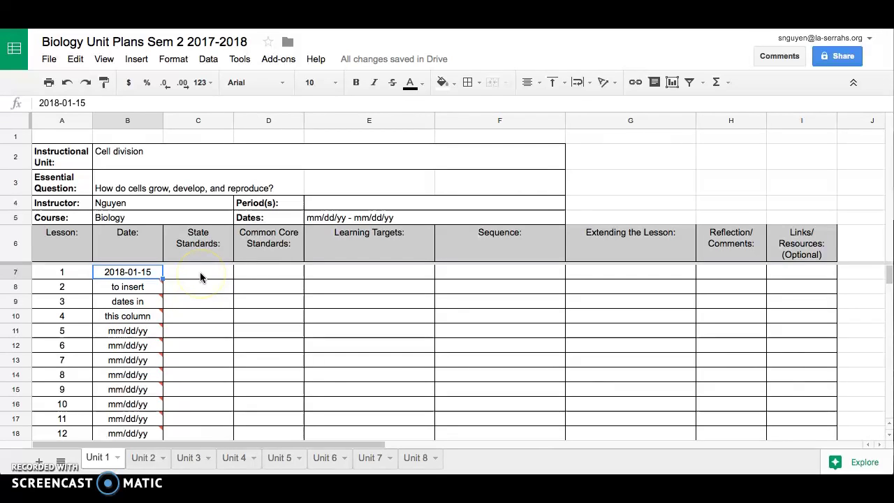
Step: Move to lesson 1's State and Common Core Standards cells, then bring the Word plan forward
mouse_move(143, 286)
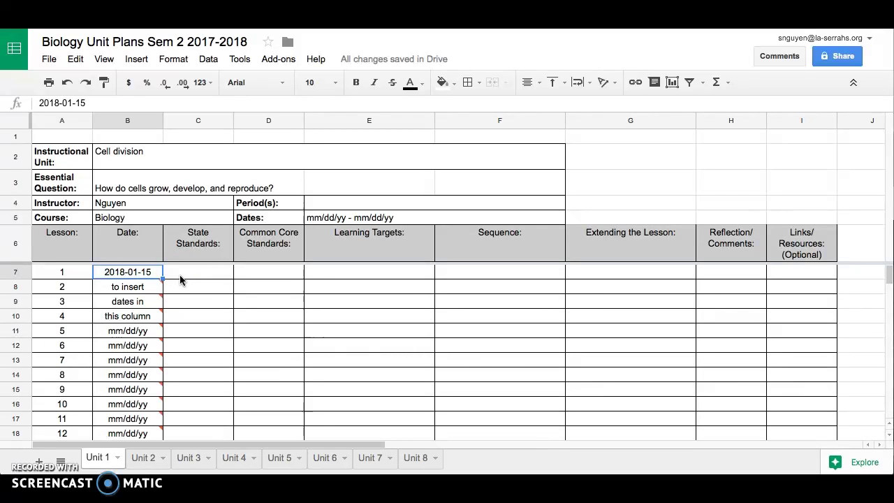
left_click(179, 278)
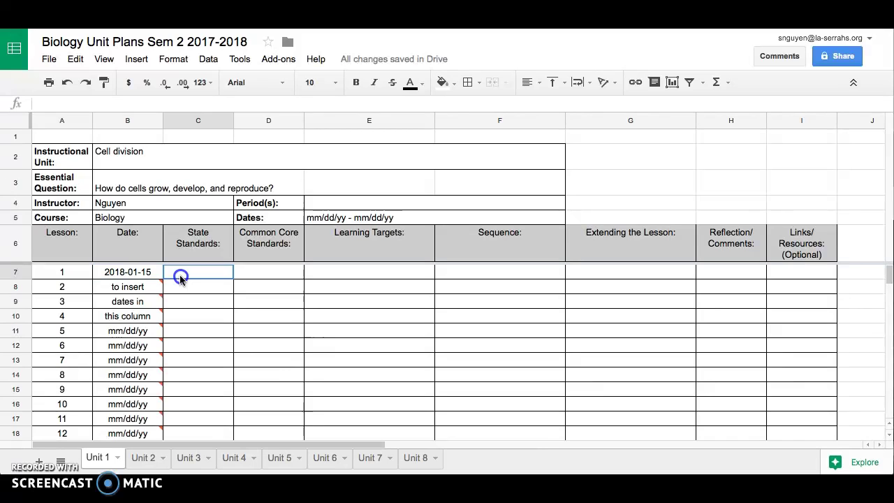
left_click(266, 271)
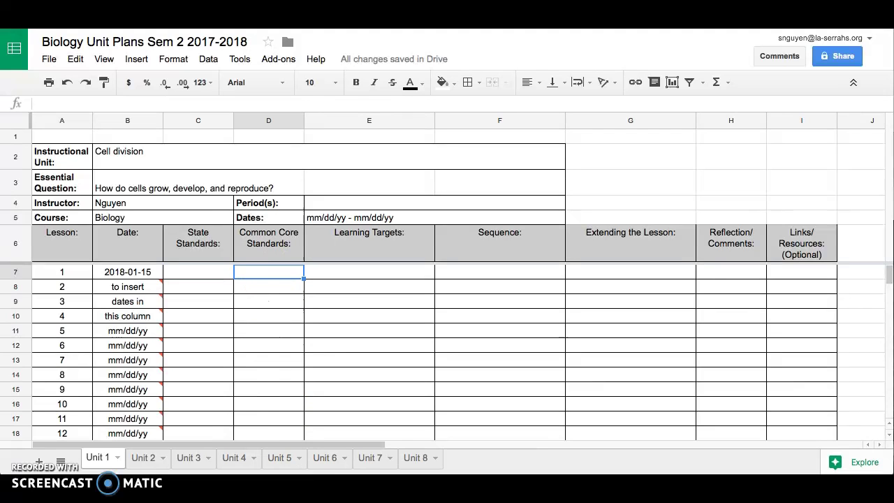
key("super+Tab")
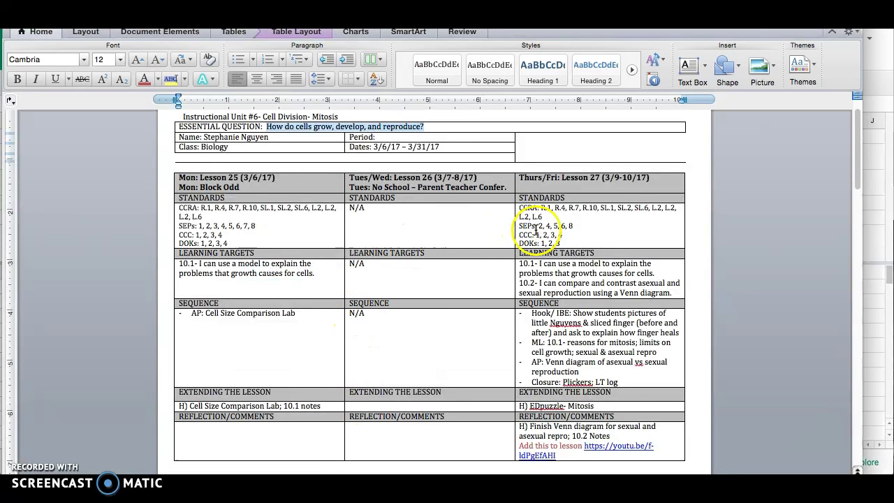
Step: Select the CCRA standards line in the Thursday lesson, then return to the spreadsheet
left_click(555, 234)
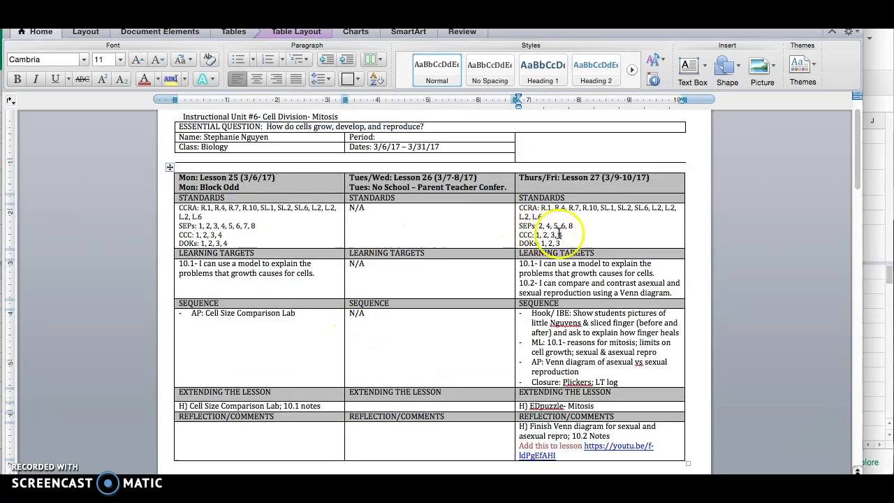
left_click(545, 217)
triple_click(545, 218)
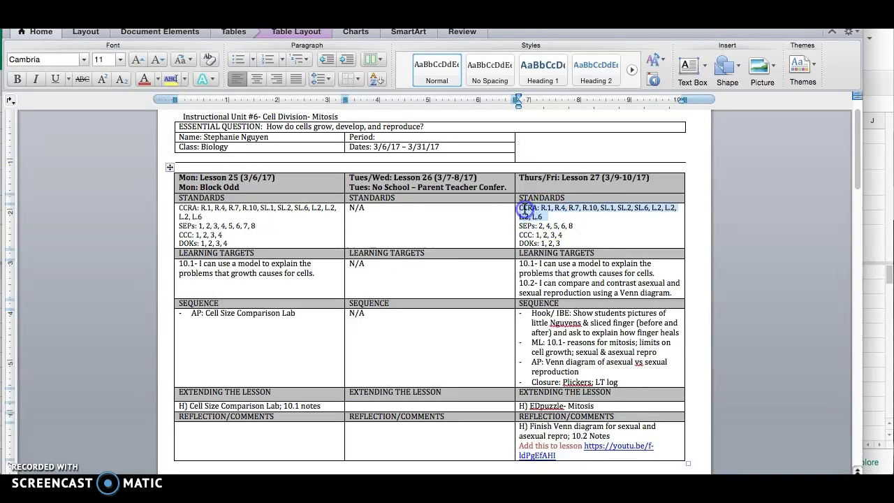
left_click(557, 224)
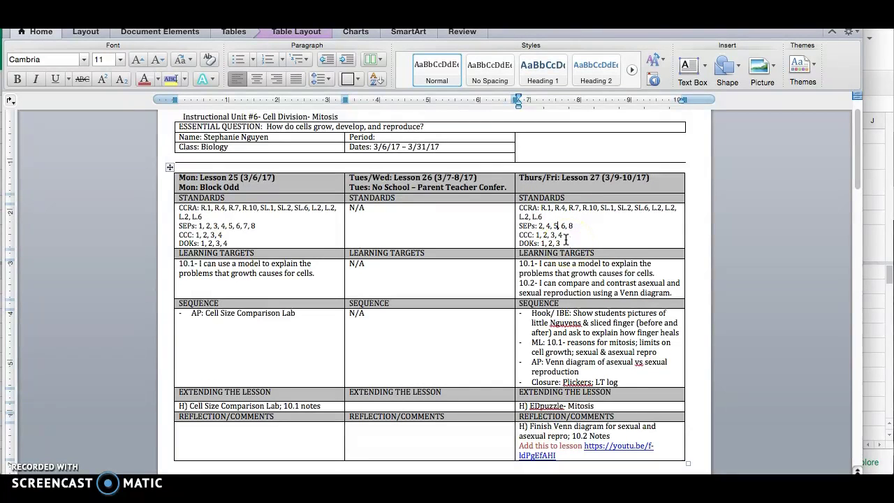
left_click(546, 226)
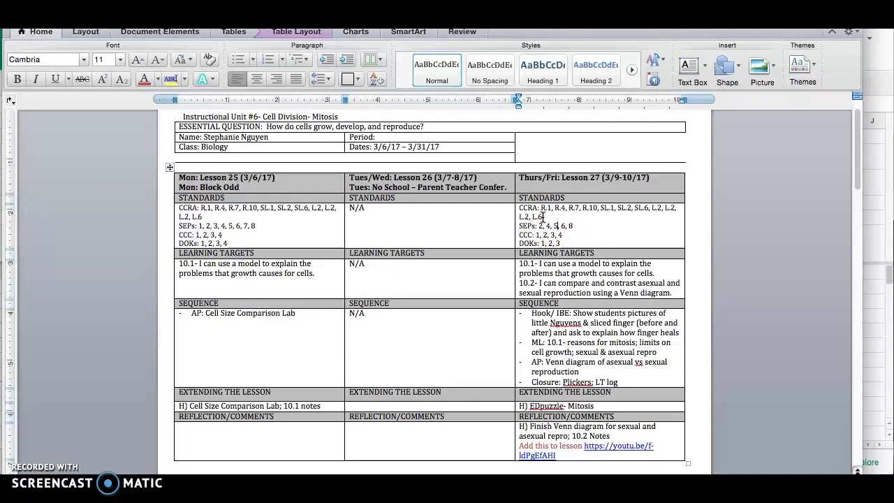
left_click_drag(543, 217, 521, 208)
key("ctrl+c")
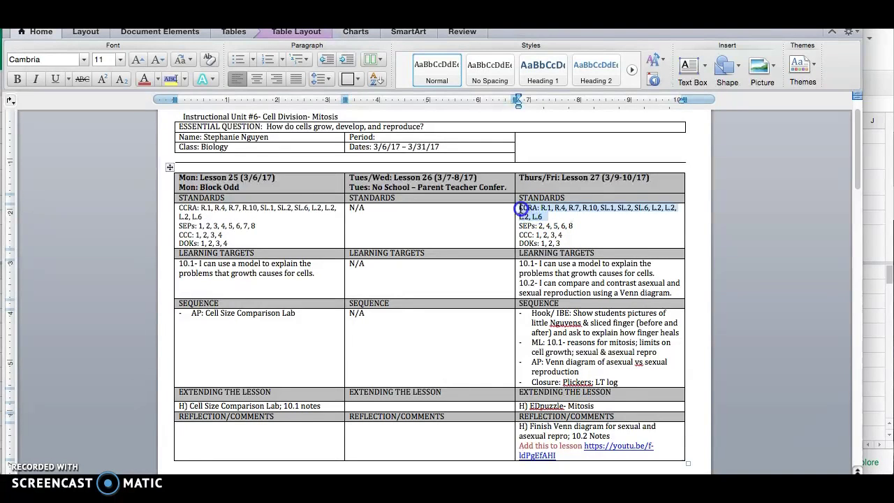
left_click(886, 275)
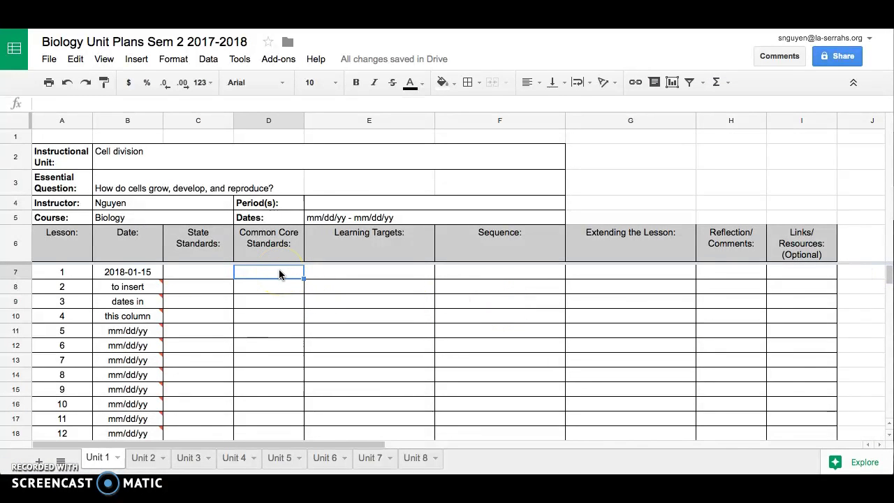
Step: Paste the CCRA standards into lesson 1's Common Core Standards cell D7
key("ctrl+v")
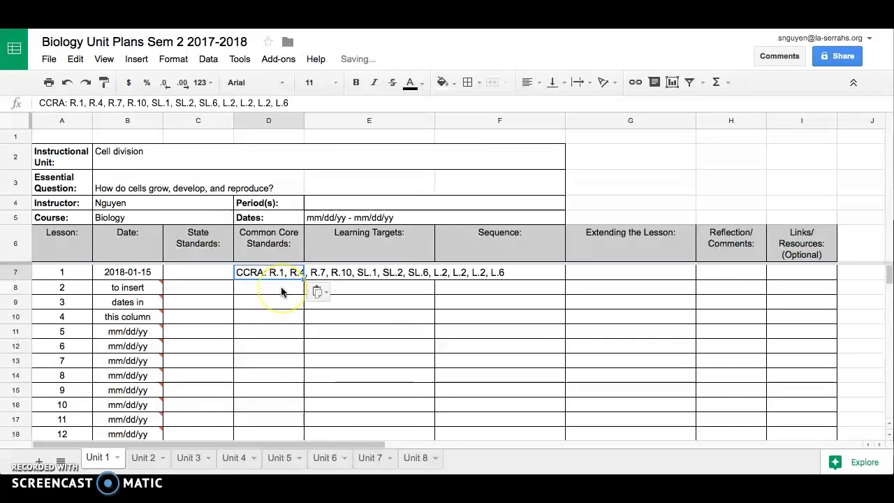
key("Return")
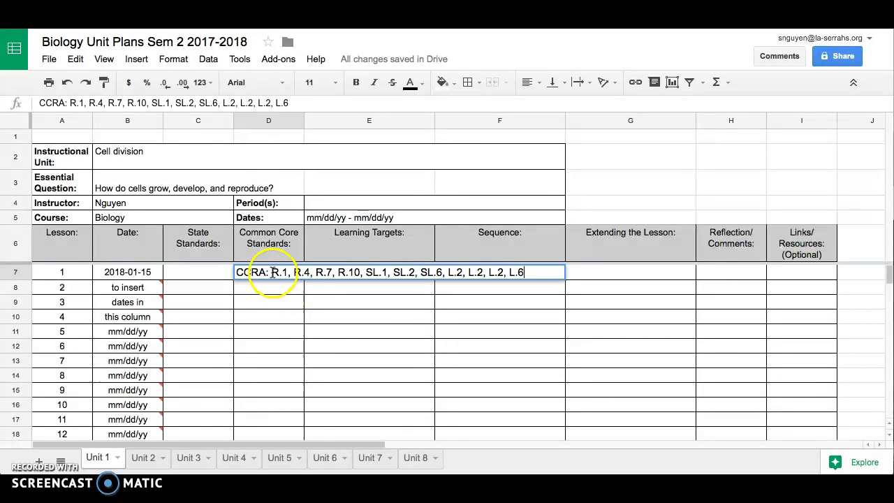
left_click(270, 296)
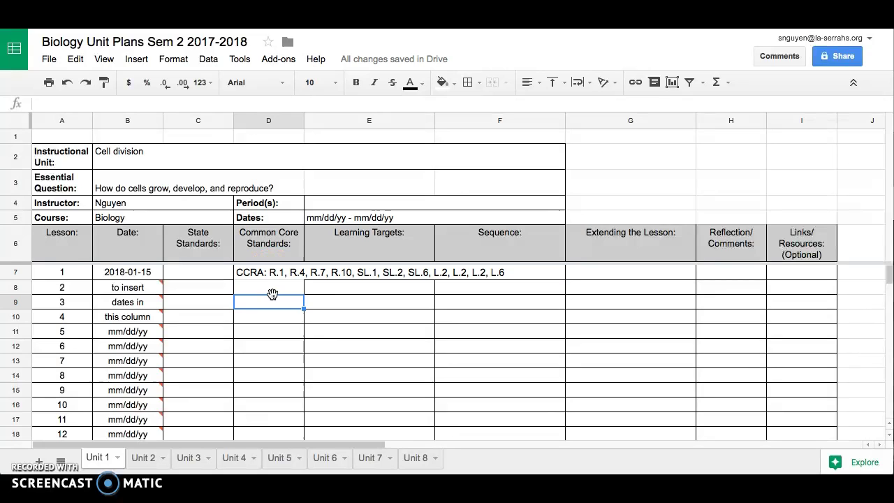
left_click(284, 273)
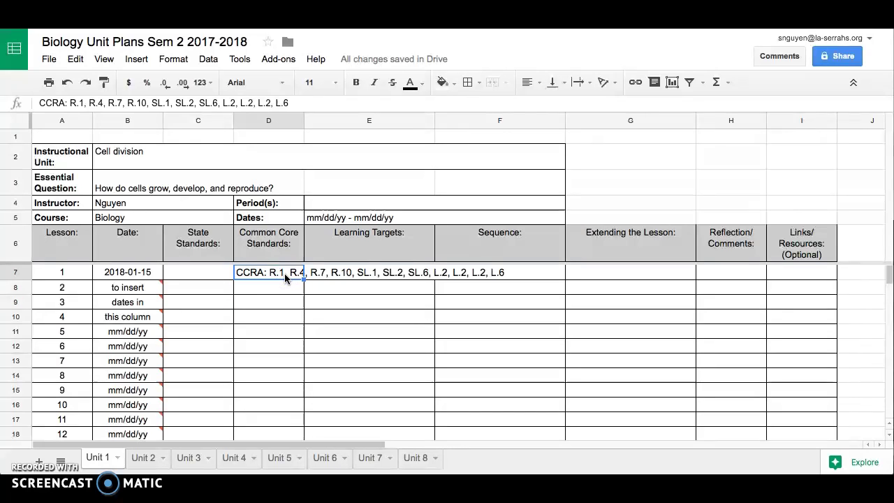
Step: Start lesson 1's Learning Targets cell E7 with 'I can', then reselect D7
left_click(345, 275)
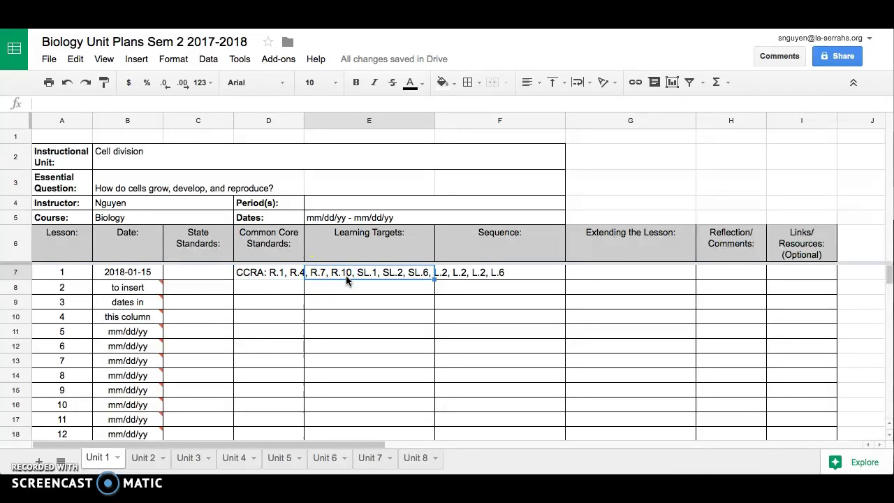
type("I can")
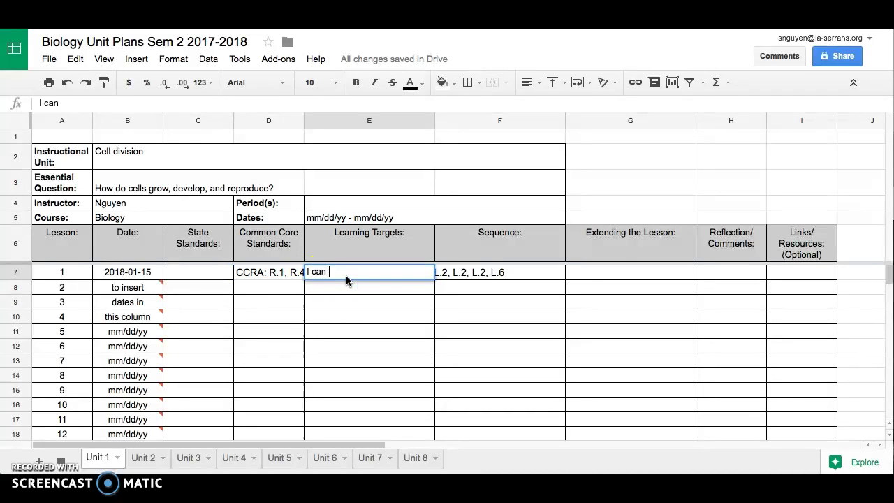
key("Return")
left_click(289, 279)
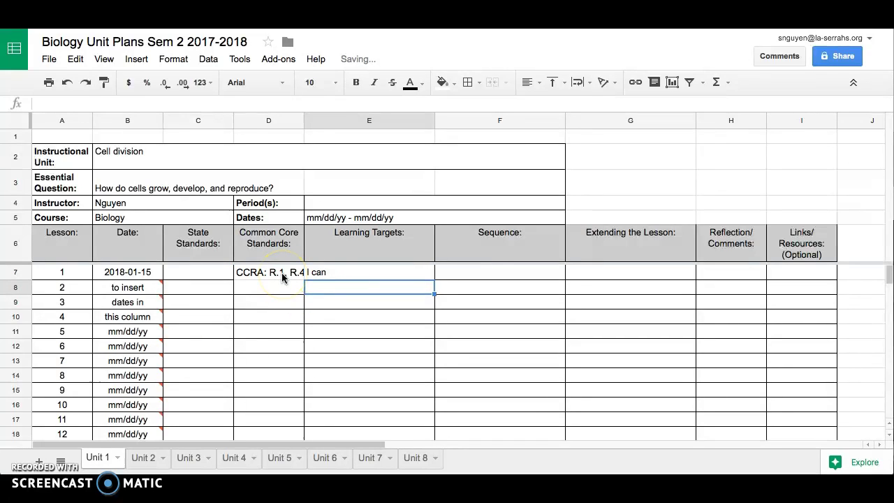
left_click(281, 272)
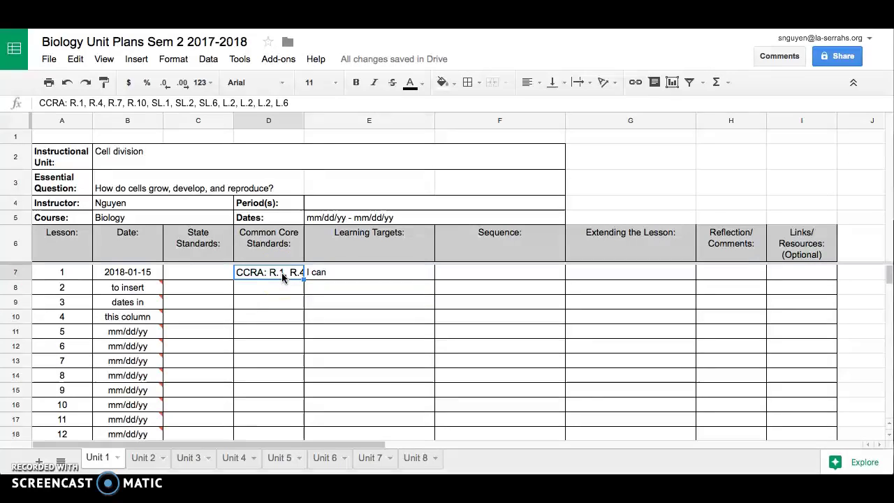
left_click(580, 84)
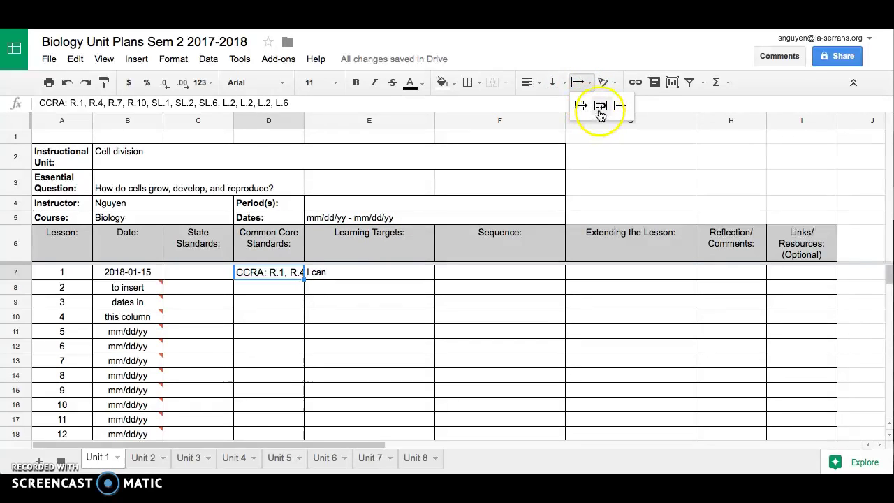
Step: Wrap D7's CCRA list, then select the SEPs, CCC and DOKs lines in the Word plan
left_click(600, 107)
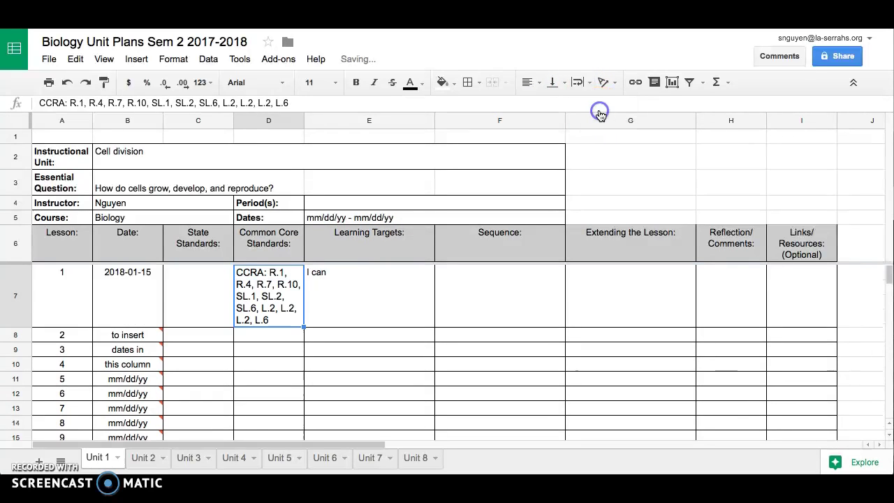
left_click(280, 311)
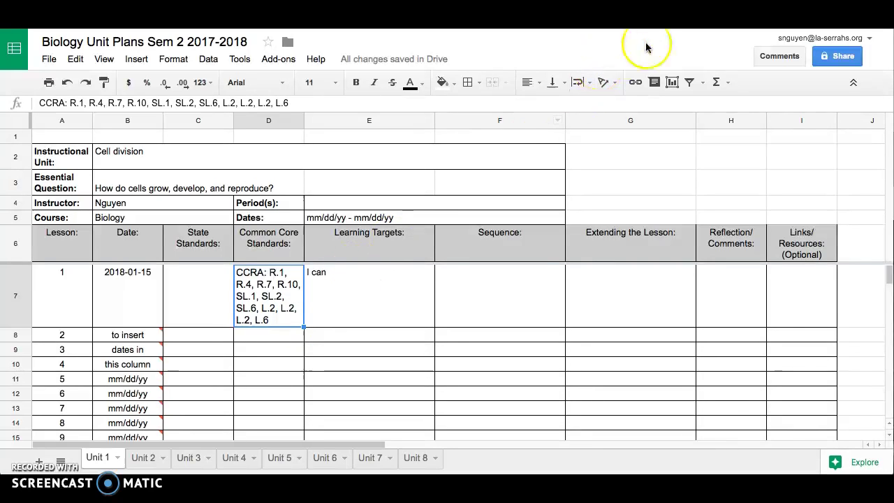
left_click(415, 375)
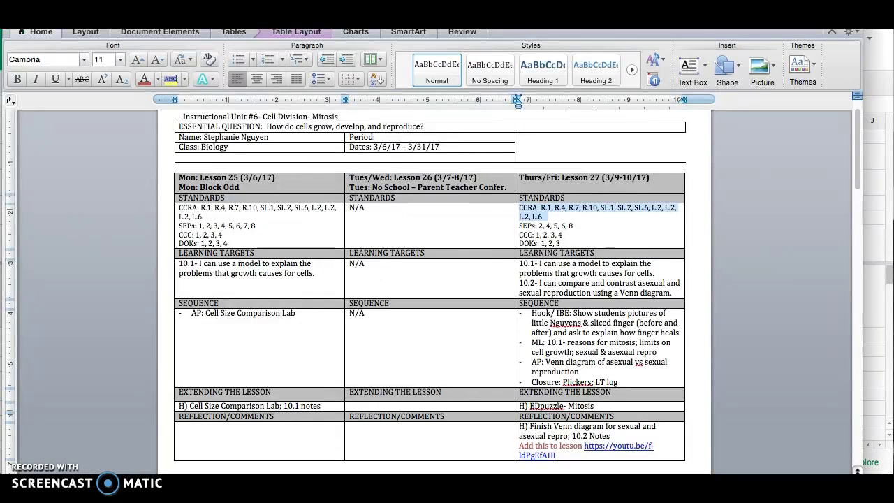
left_click(548, 247)
left_click_drag(560, 243, 519, 227)
key("ctrl+c")
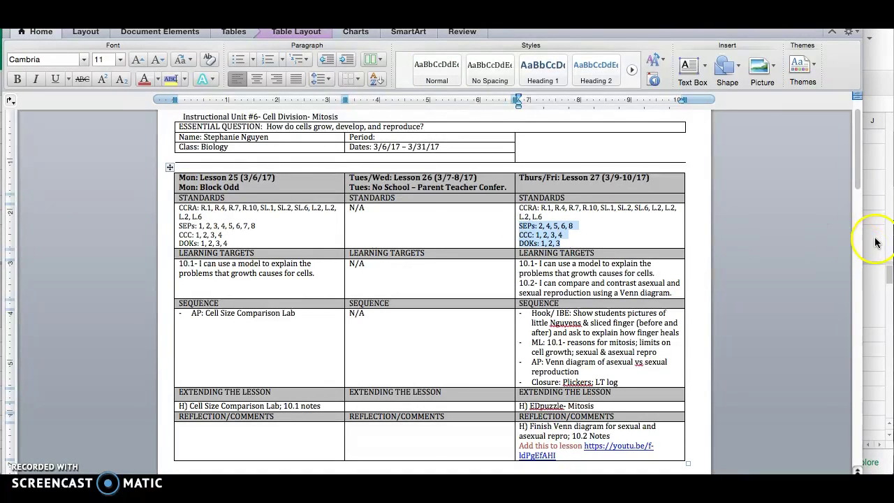
left_click(876, 236)
Step: Paste the SEPs, CCC and DOKs lines into State Standards cell C7, then return to Word
left_click(173, 304)
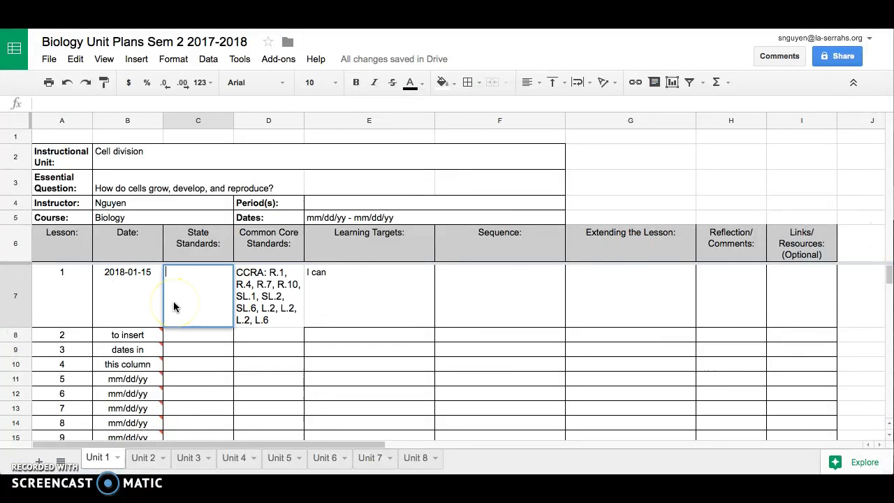
key("ctrl+v")
key("Return")
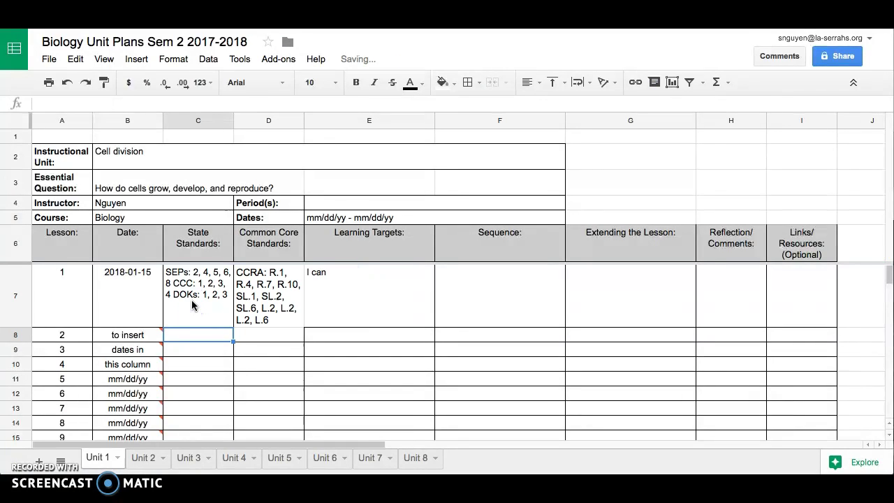
left_click(209, 293)
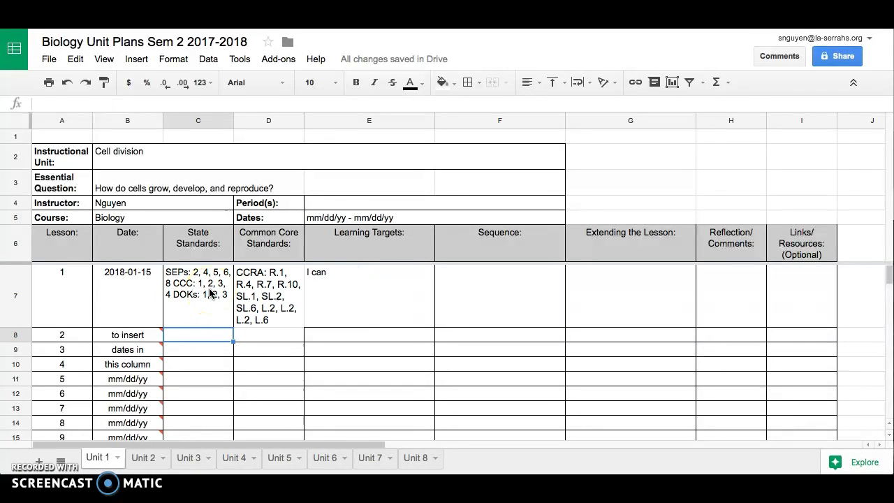
left_click(210, 294)
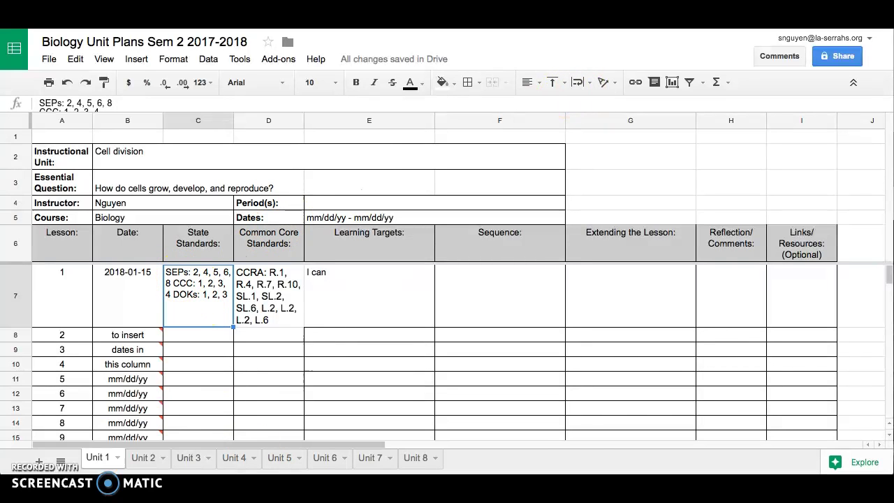
key("super+Tab")
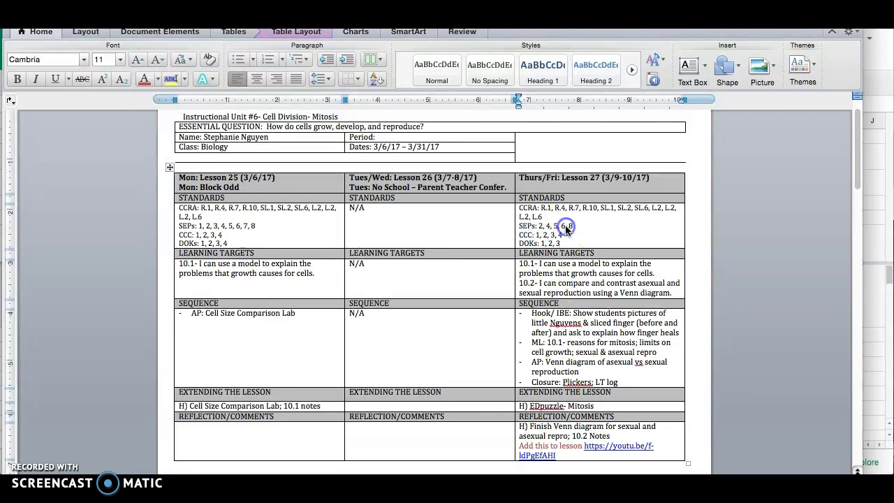
Step: Look over the Thurs/Fri SEPs, CCC and DOKs lines in Word, then return to Sheets
left_click(528, 243)
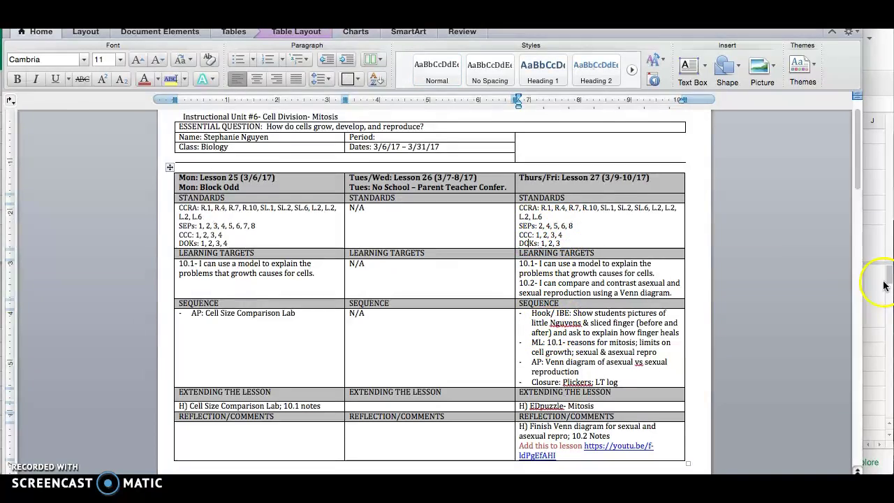
key("super+Tab")
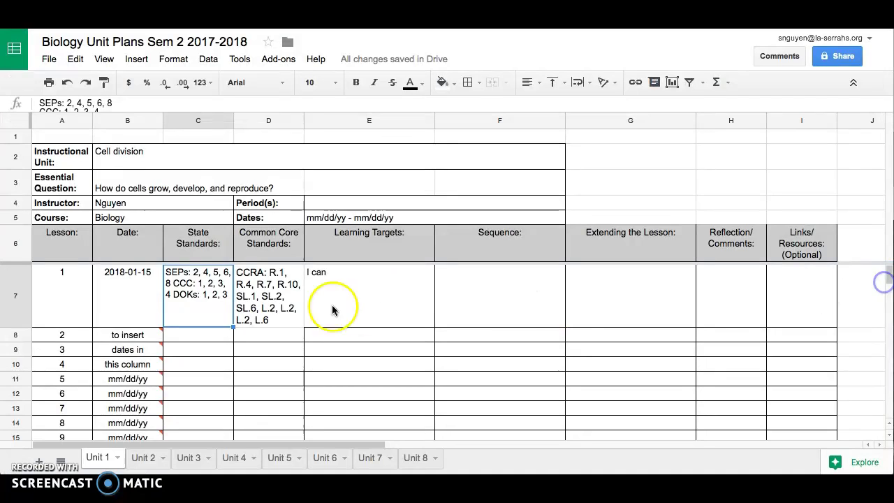
Step: Add blank lines between the SEPs, CCC and DOKs lists in State Standards cell C7
double_click(185, 283)
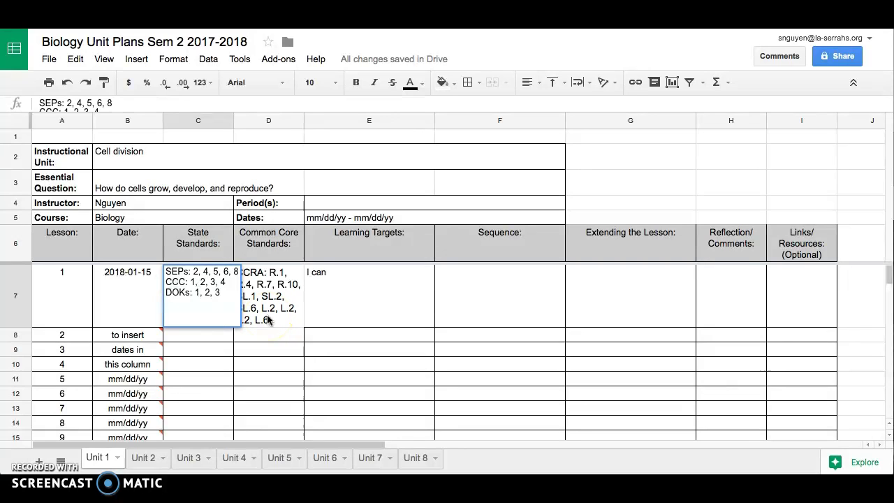
key("alt+Return")
key("Down")
key("alt+Return")
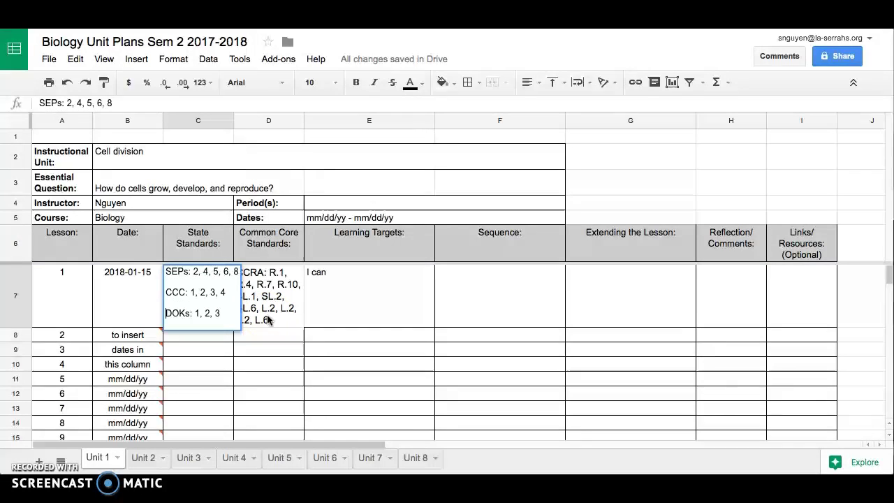
key("Return")
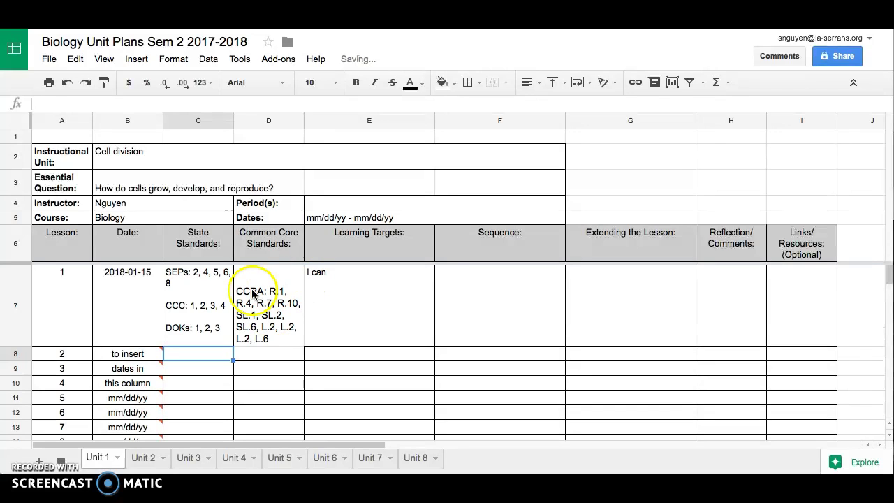
Step: Remove the extra blank line between CCC and DOKs in C7
left_click(193, 313)
double_click(194, 313)
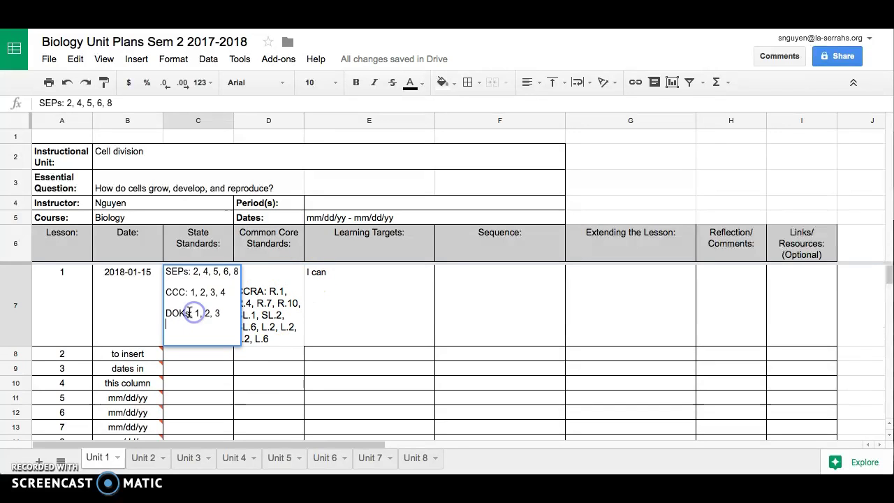
key("BackSpace")
key("BackSpace")
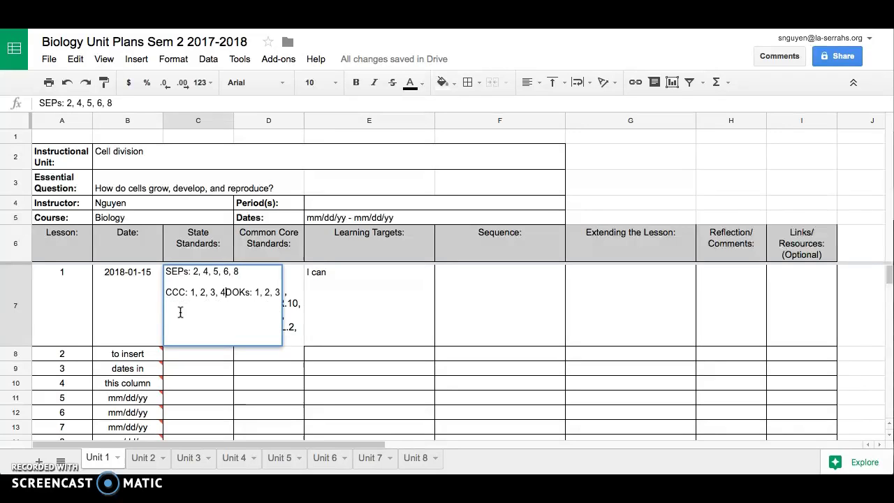
key("Return")
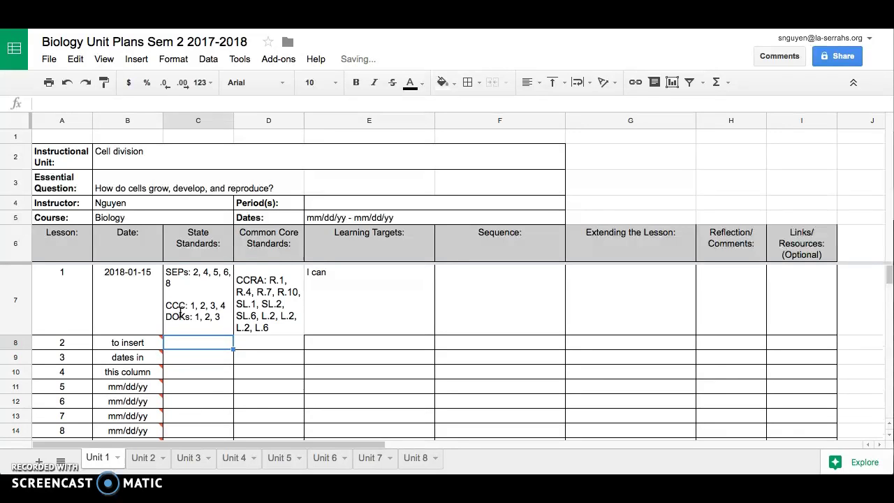
double_click(179, 318)
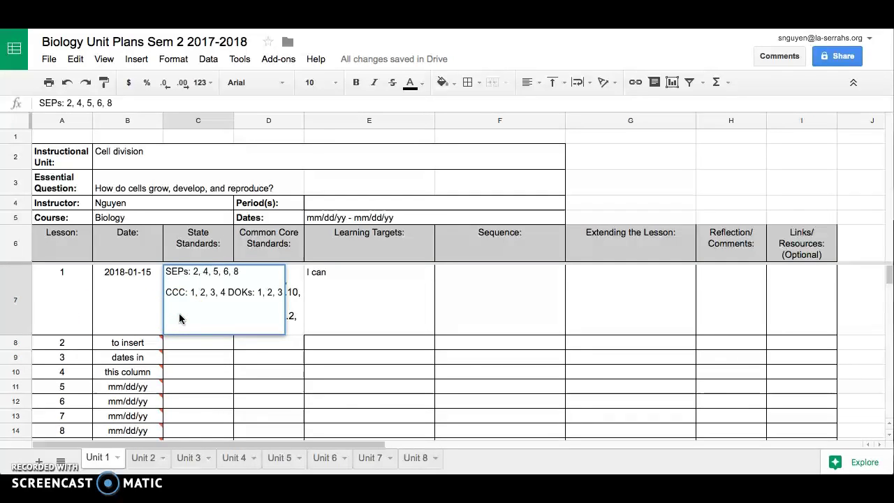
key("Return")
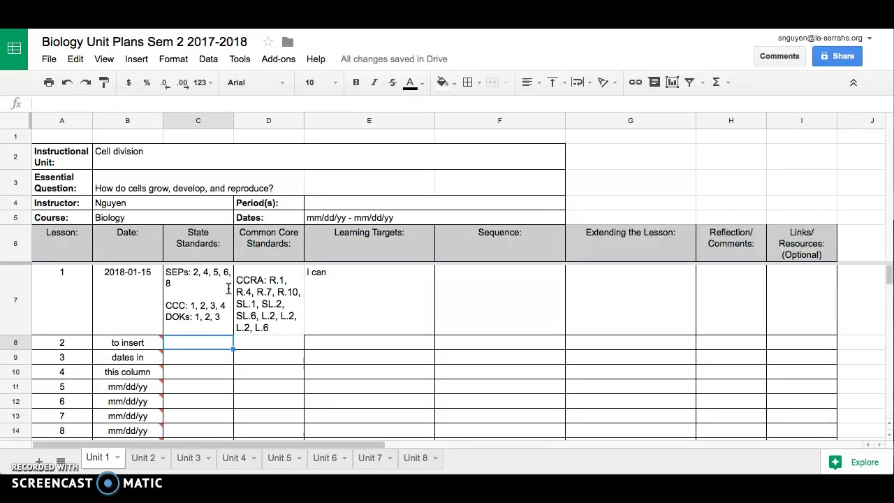
Step: Re-insert line breaks before the DOKs list in C7, then select Common Core cell D7
double_click(199, 318)
left_click(227, 293)
key("ctrl+Return")
key("ctrl+Return")
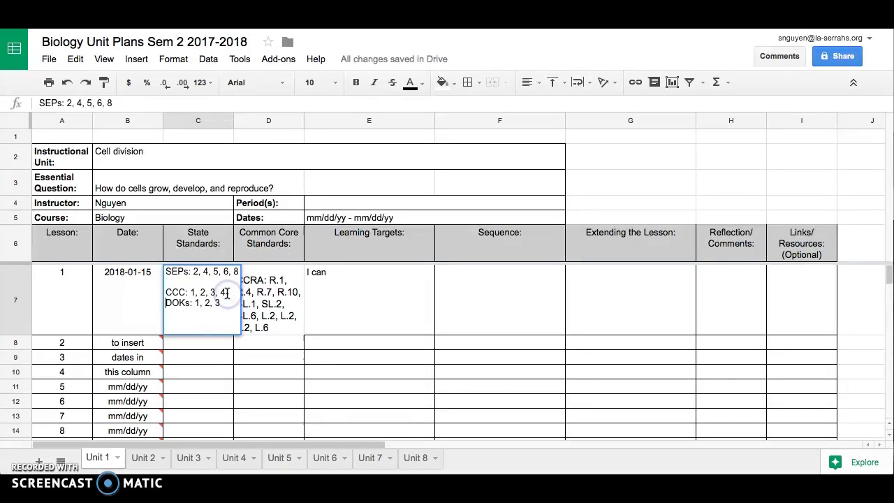
left_click(211, 359)
left_click(209, 324)
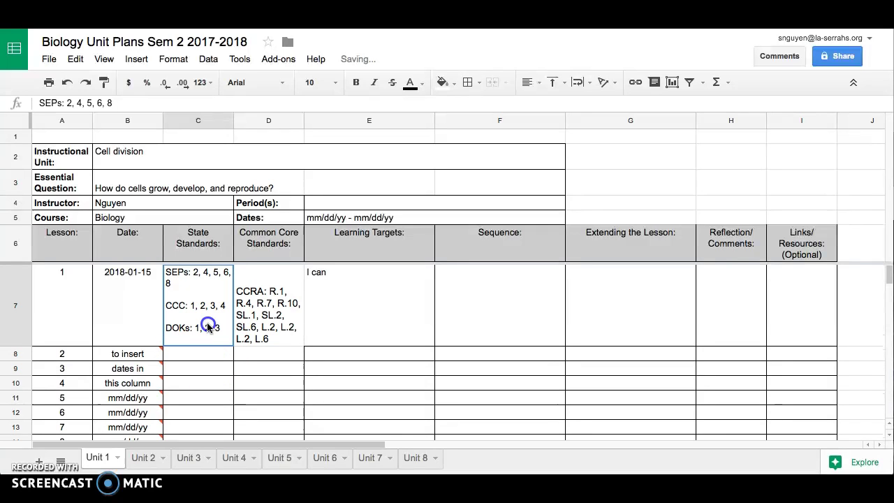
left_click(272, 300)
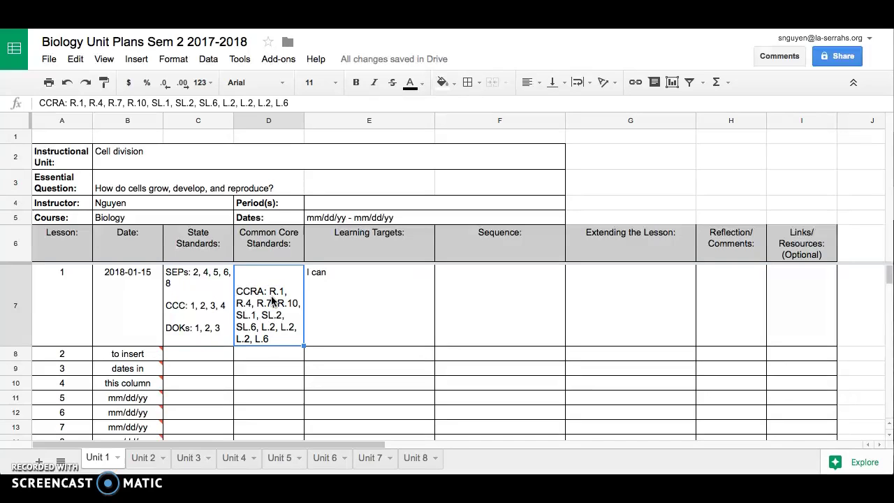
Step: Top-align the Common Core Standards text in D7
left_click(262, 278)
left_click(553, 82)
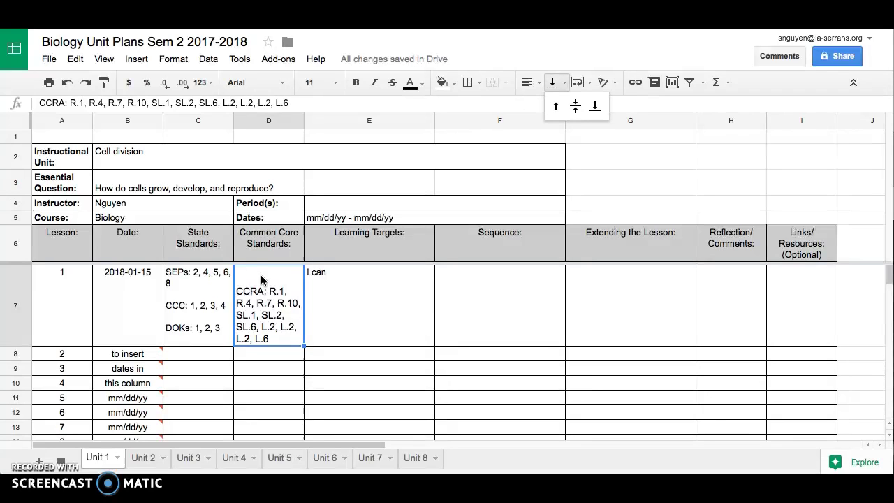
left_click(556, 107)
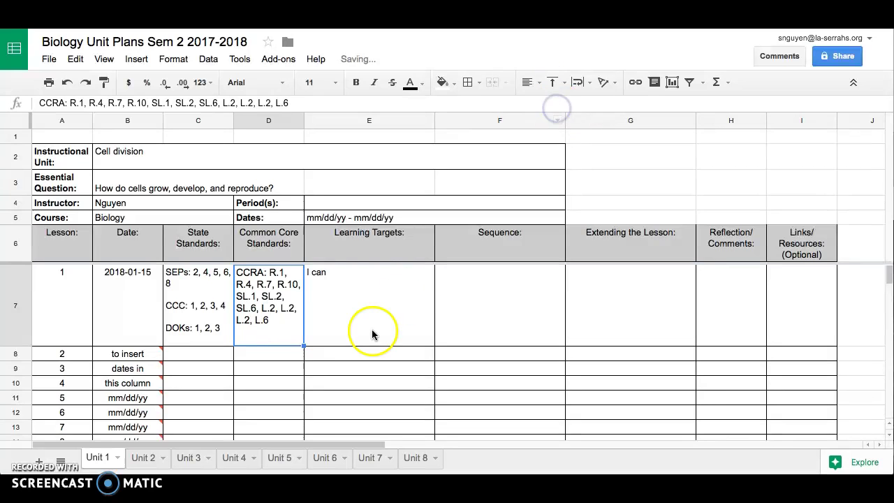
Step: Select both Thurs/Fri learning targets in the old Word plan
left_click(383, 297)
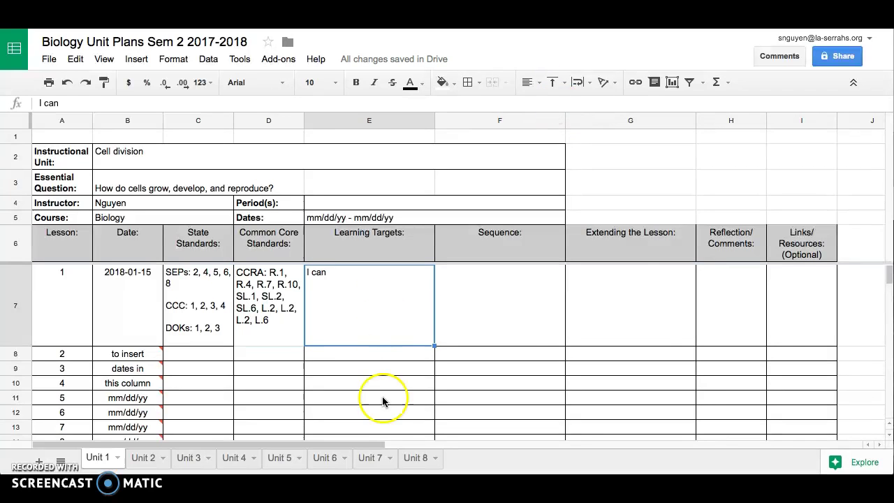
key("super+Tab")
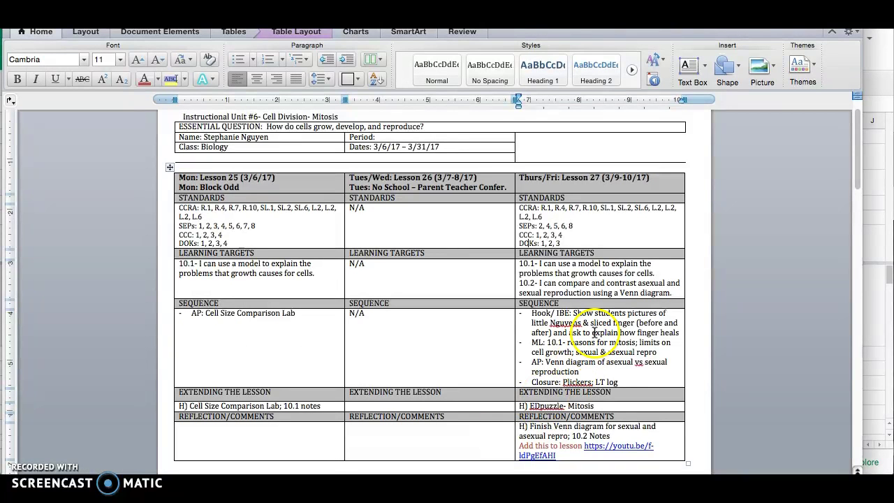
left_click_drag(667, 292, 519, 264)
key("ctrl+c")
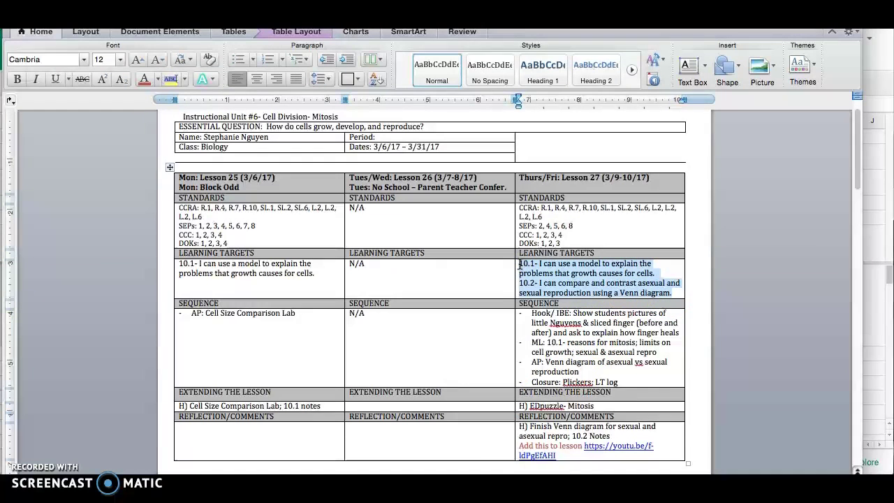
Step: Paste learning targets 10.1 and 10.2 over 'I can' in cell E7
left_click(882, 311)
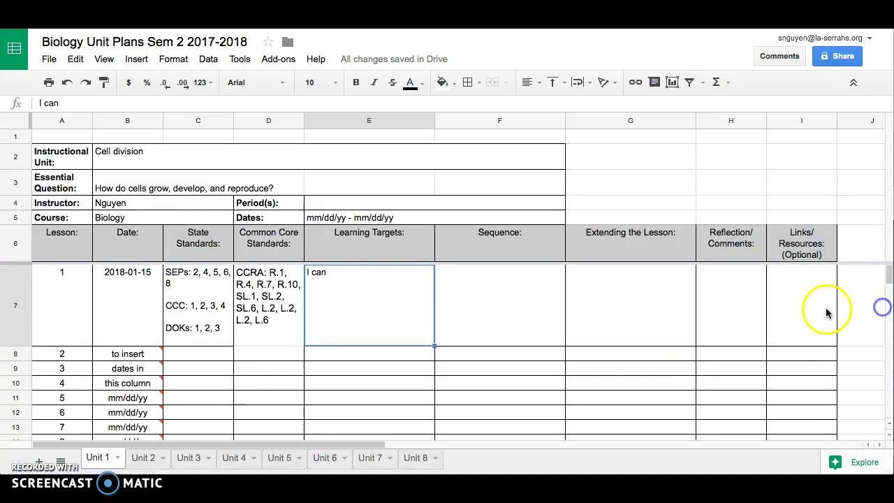
left_click(400, 310)
double_click(400, 307)
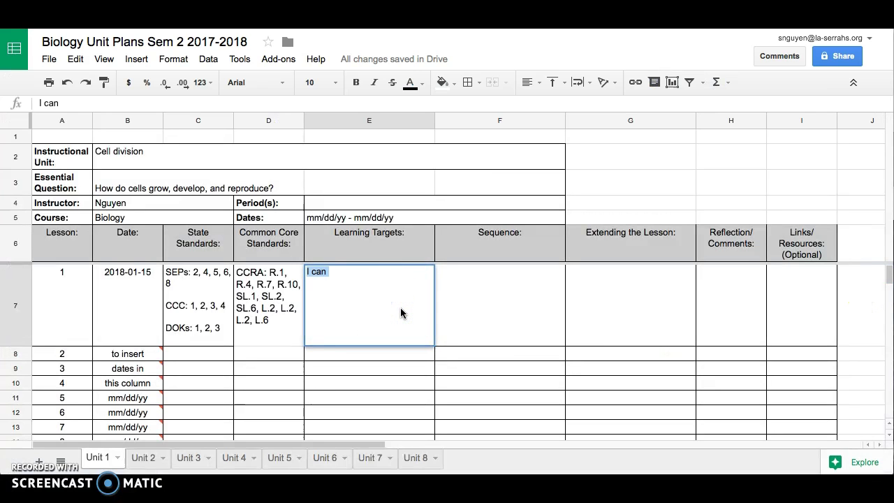
key("ctrl+v")
key("Return")
left_click(381, 319)
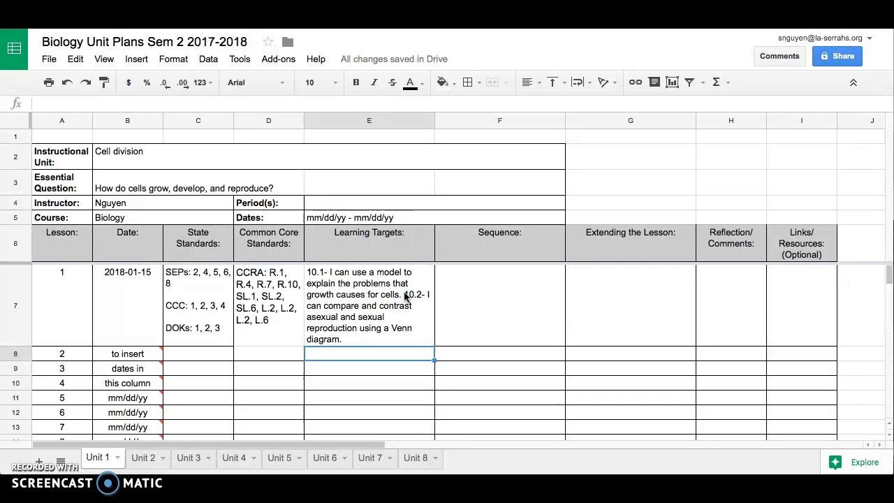
Step: Separate target 10.2 from 10.1 with a blank line in E7
left_click(408, 296)
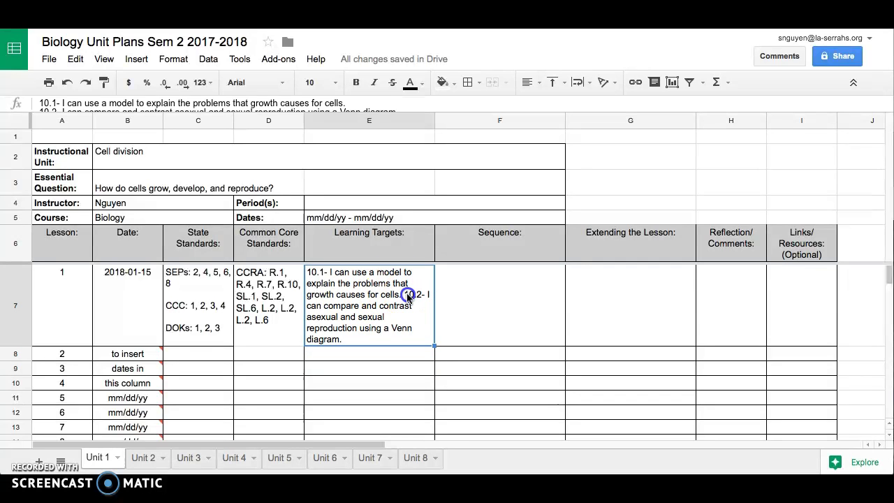
double_click(409, 297)
left_click(345, 292)
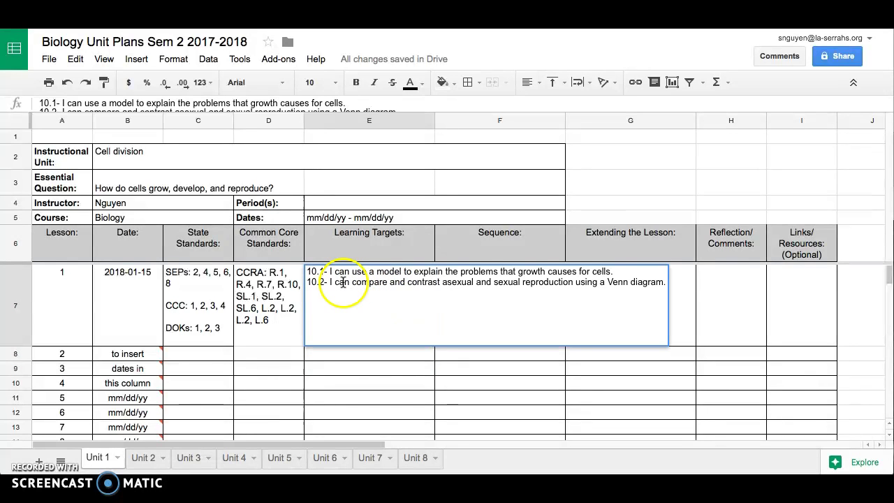
key("alt+Return")
key("alt+Return")
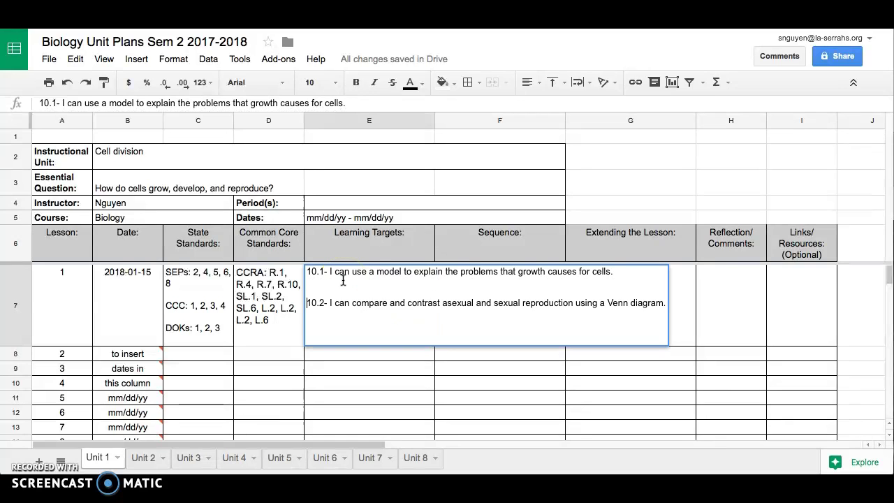
key("BackSpace")
key("Return")
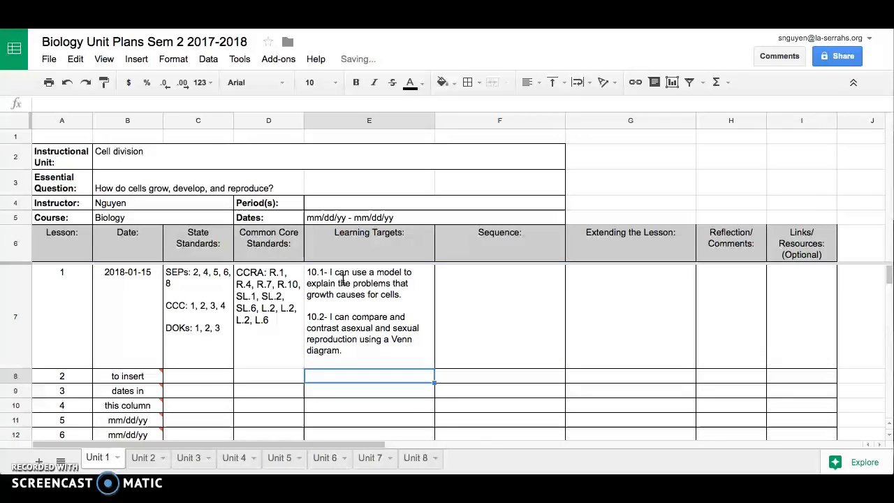
left_click(447, 307)
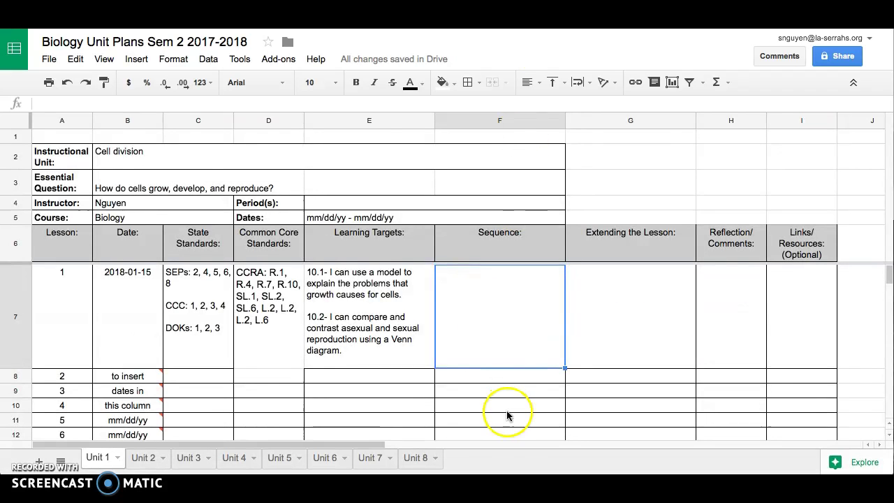
Step: Select the Word plan's Thurs/Fri Sequence list, Hook to LT log, and return to Sheets
key("super+Tab")
left_click(614, 349)
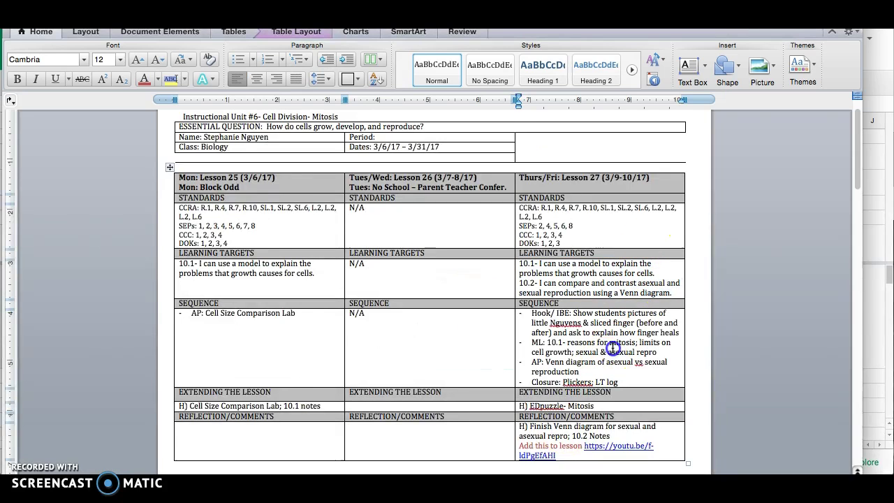
left_click_drag(619, 383, 528, 313)
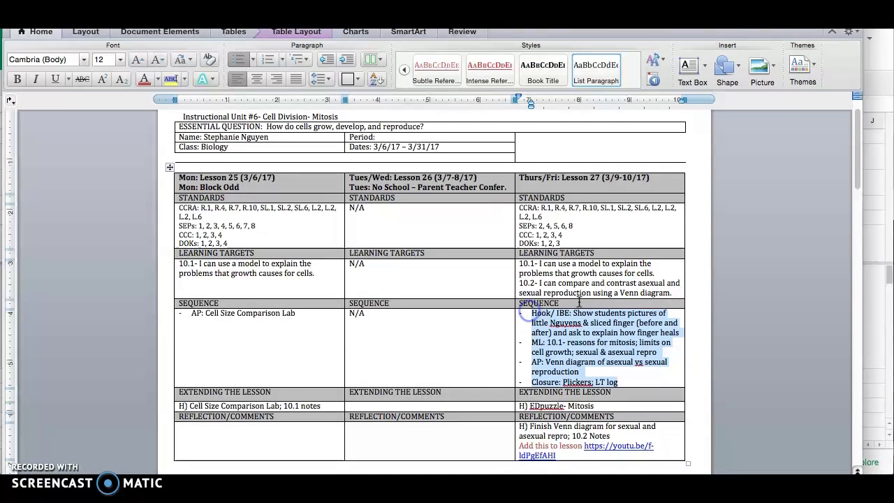
left_click(882, 320)
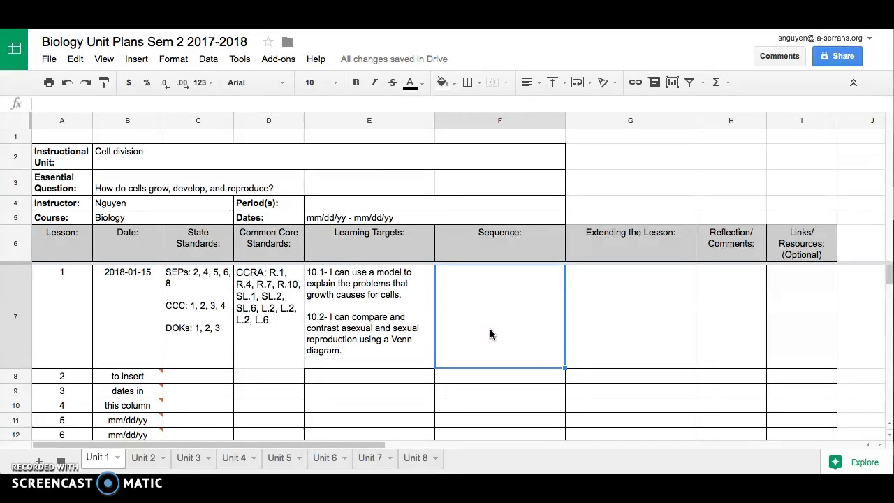
Step: Paste the sequence list into column F, then delete the text spilled into the rows below
left_click(558, 324)
left_click(493, 310)
key("ctrl+v")
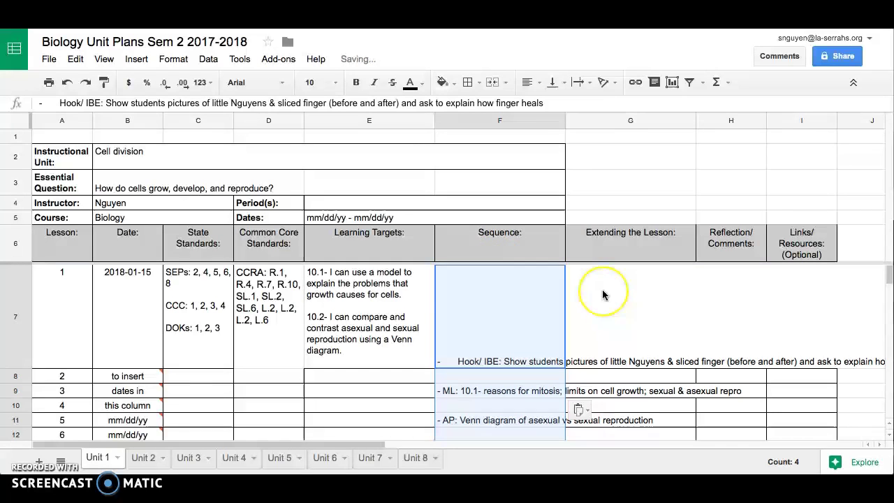
scroll(602, 289, "down", 5)
scroll(602, 289, "up", 2)
scroll(604, 294, "up", 2)
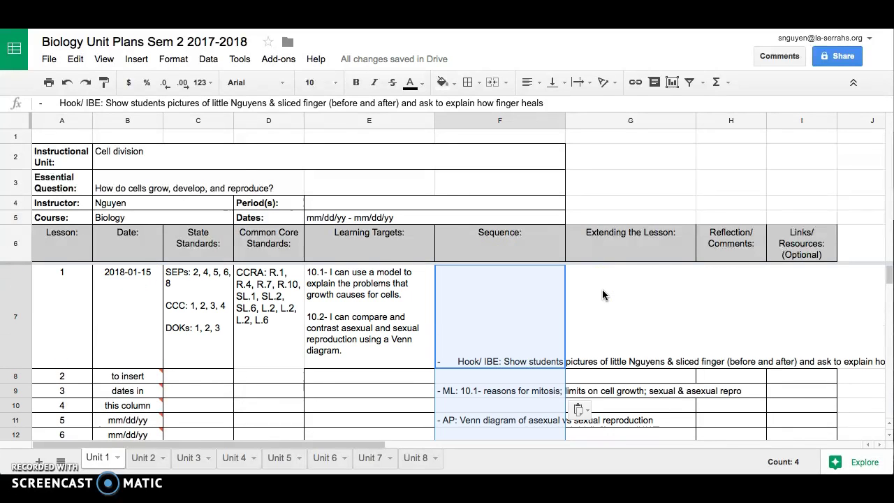
left_click(604, 325)
key("Delete")
Step: Re-paste the sequence inside F7 and break Hook, ML, AP and Closure onto separate lines
left_click(511, 320)
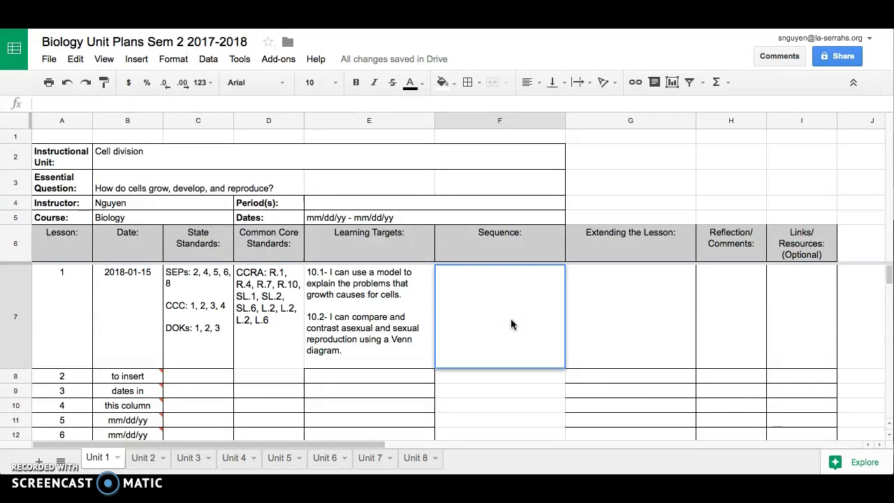
type("-\tHook/ IBE: Show students pictures of little Nguyens & sliced finger (before and after) and ask to explain how finger heals -\tML: 10.1- reasons for mitosis; limits on cell growth; sexual & asexual repro -\tAP: Venn diagram of asexual vs sexual reproduction -\tClosure: Plickers; LT log")
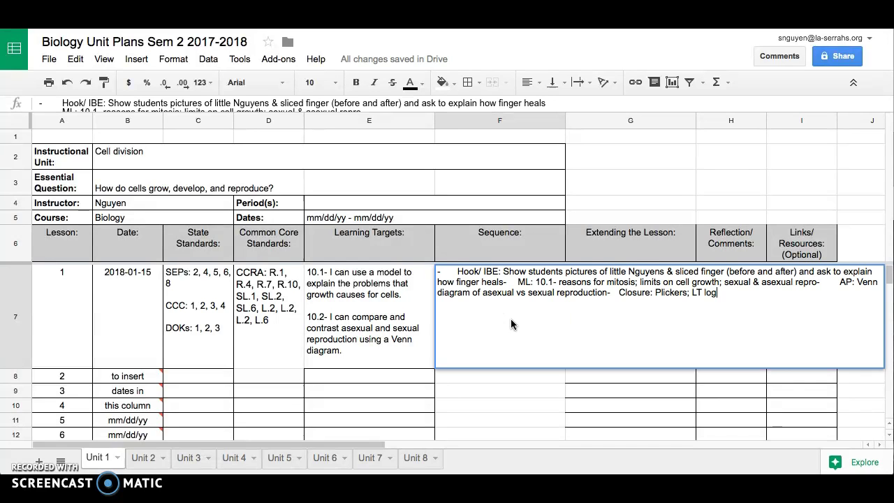
left_click(527, 302)
key("BackSpace")
key("BackSpace")
key("ctrl+Return")
key("ctrl+Return")
left_click(753, 303)
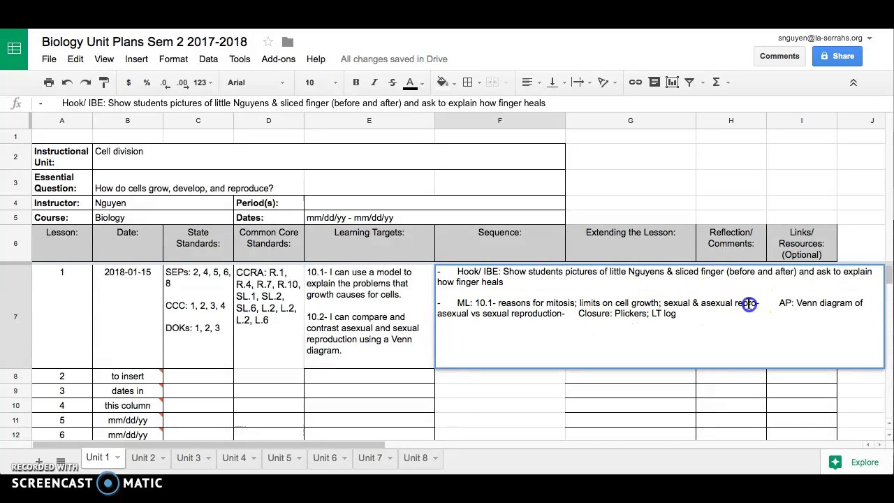
key("ctrl+Return")
key("ctrl+Return")
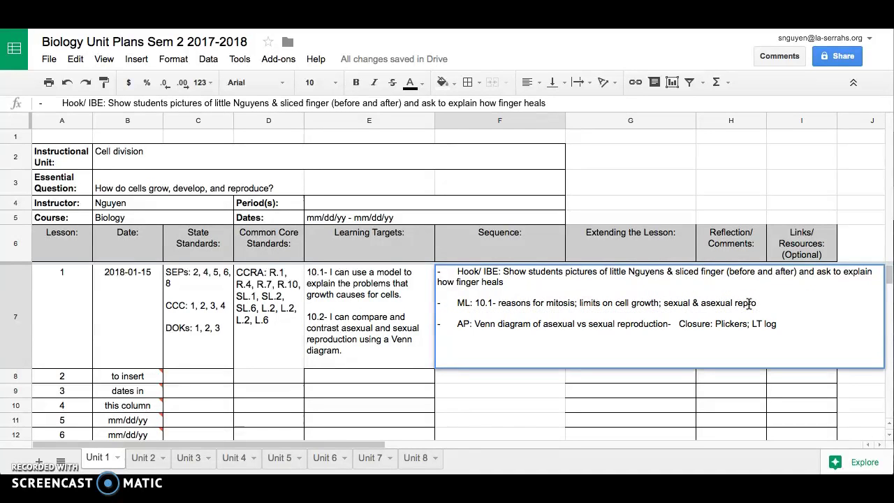
left_click(667, 323)
key("ctrl+Return")
key("ctrl+Return")
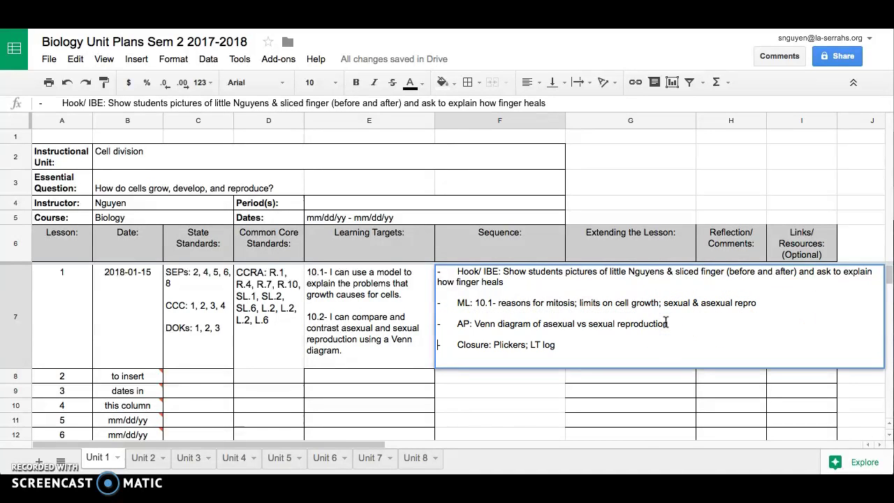
left_click(640, 398)
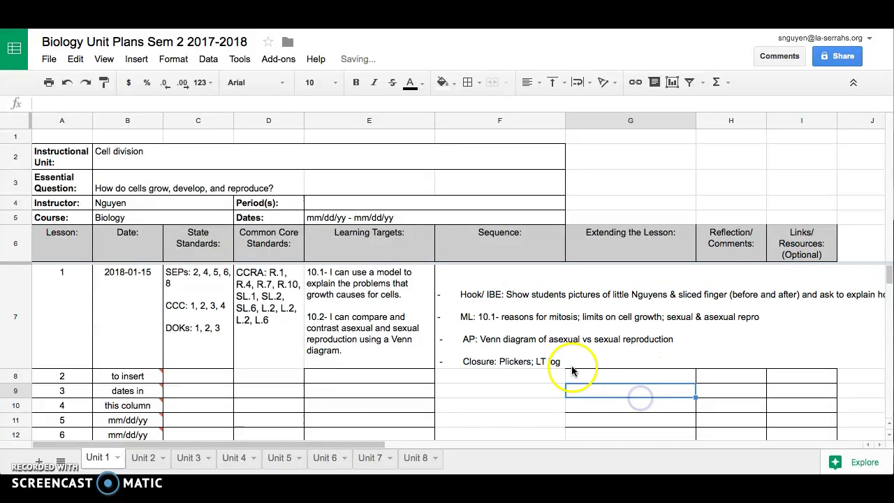
Step: Wrap the Sequence text within cell F7
left_click(526, 314)
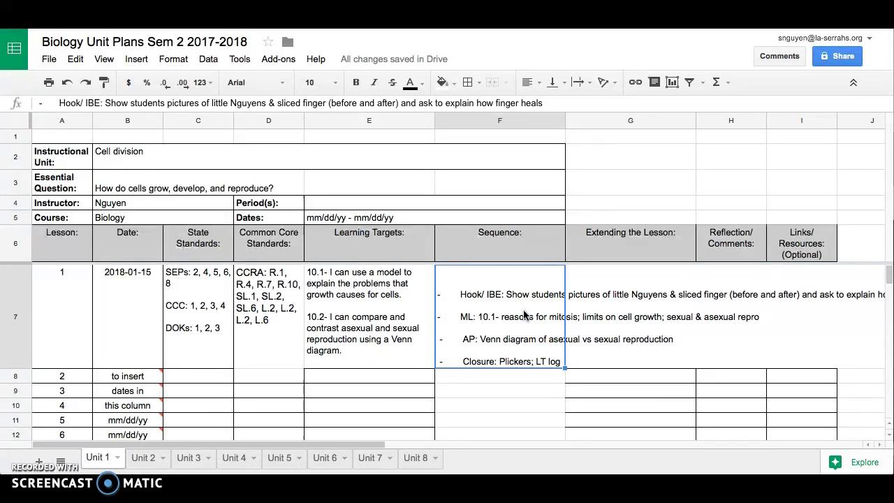
left_click(579, 81)
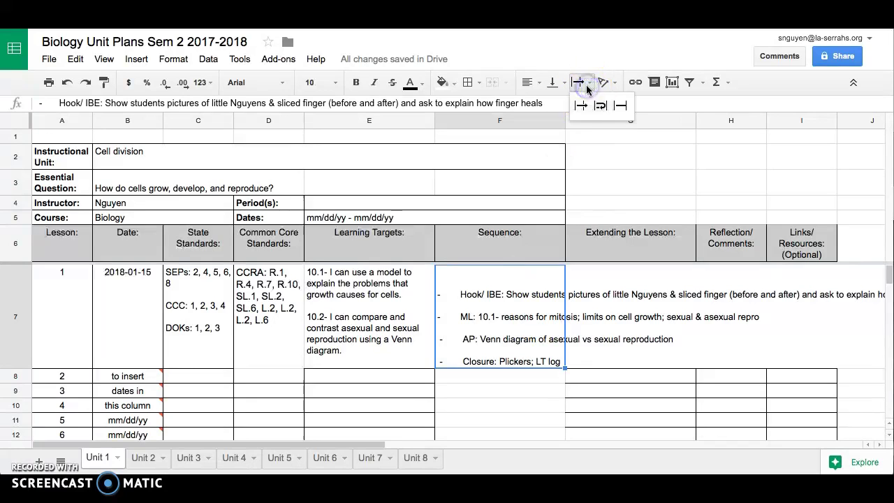
left_click(599, 105)
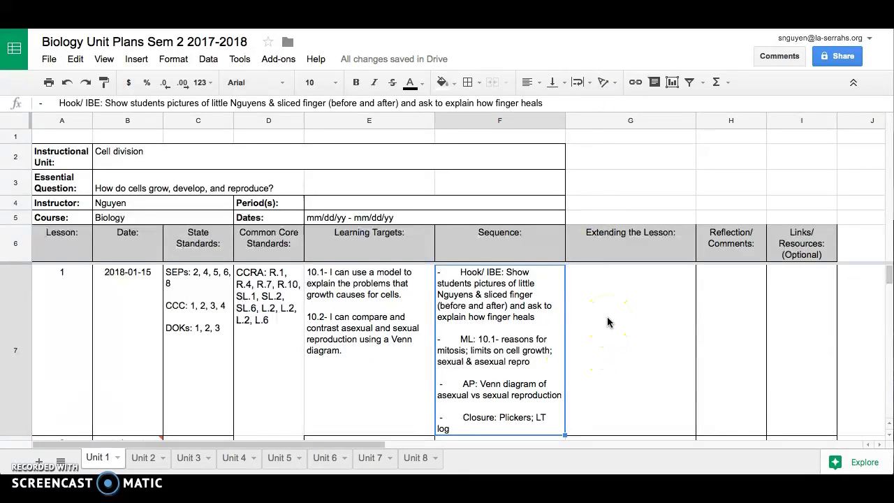
Step: Copy 'H) EDpuzzle- Mitosis' from Word into cell G7, aligned to the top
key("super+Tab")
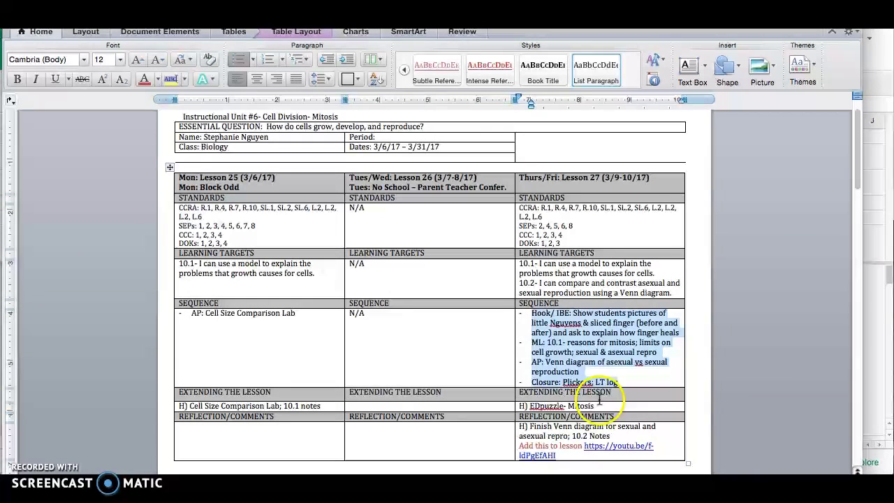
left_click(598, 393)
left_click_drag(598, 408, 521, 410)
key("super+c")
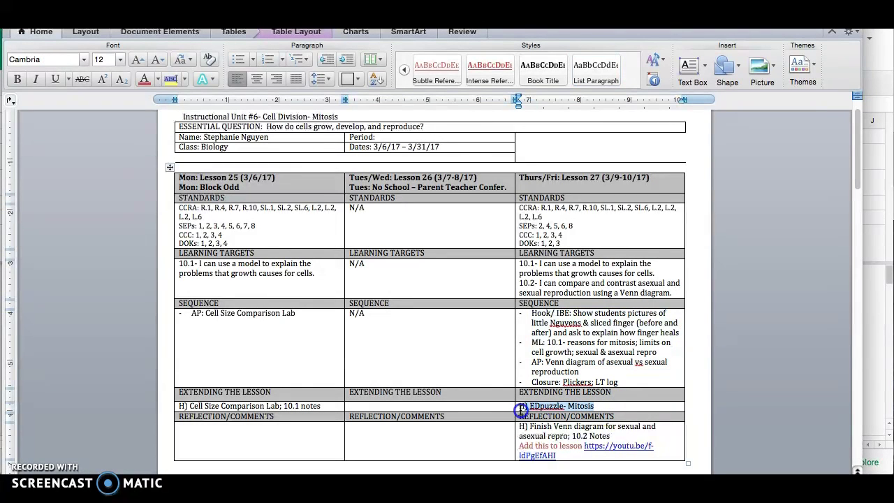
key("super+Tab")
left_click(613, 326)
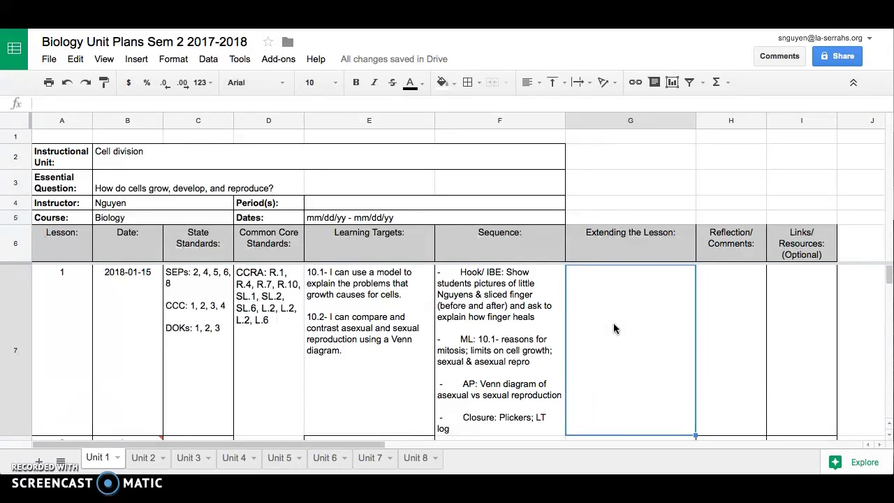
key("super+v")
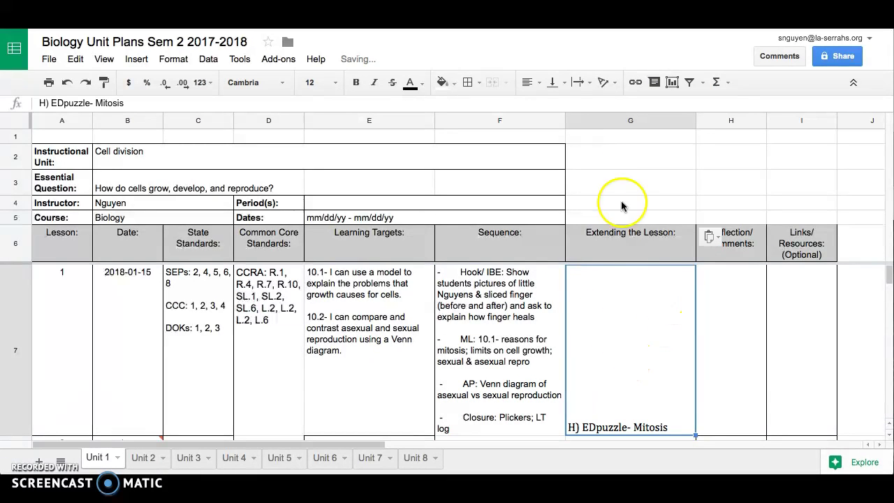
left_click(552, 81)
left_click(555, 107)
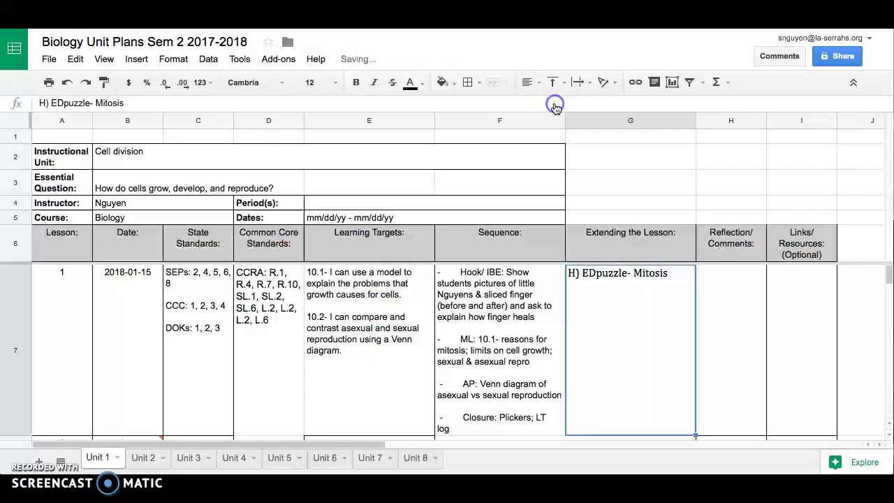
Step: Select the YouTube video link in the Word plan's reflection notes
left_click(725, 288)
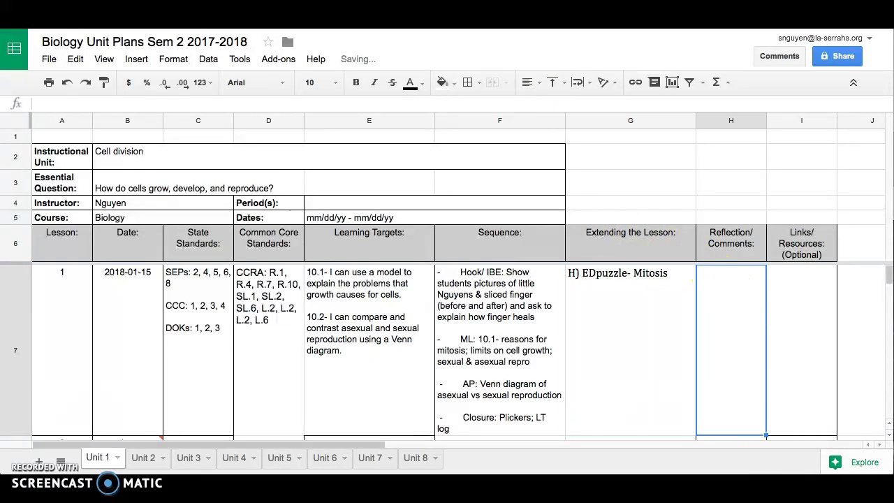
key("super+Tab")
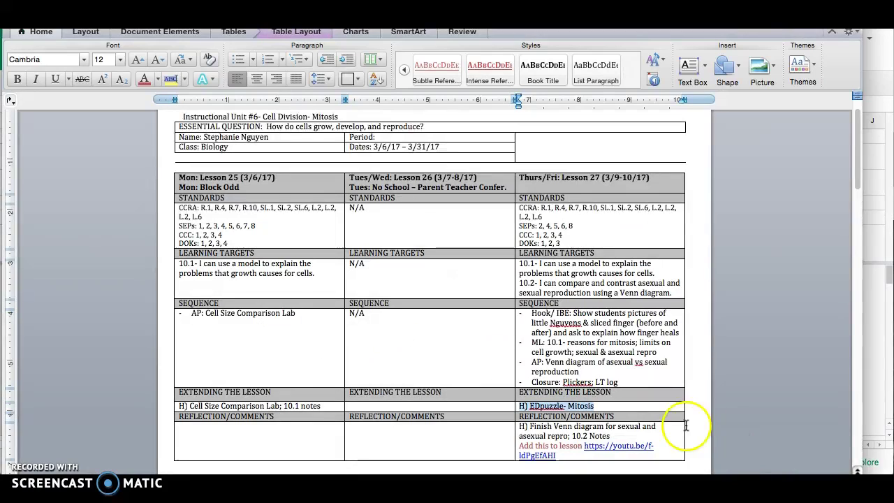
left_click(638, 434)
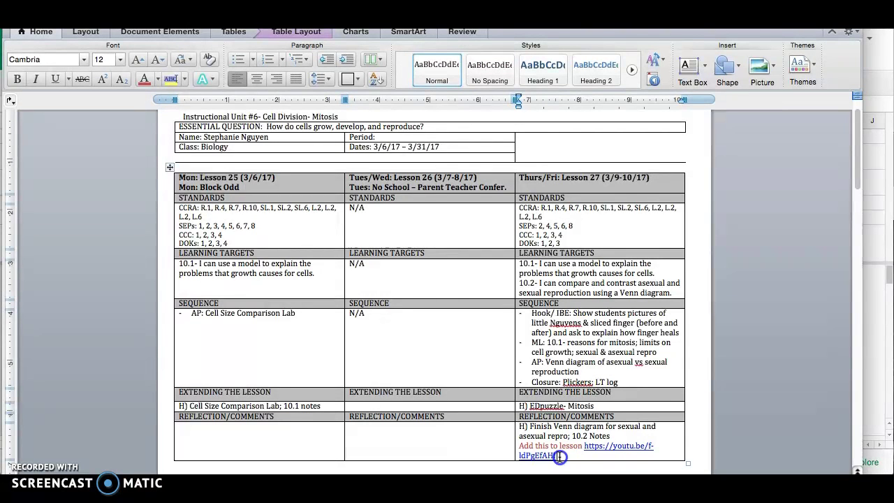
left_click_drag(560, 457, 582, 446)
key("ctrl+c")
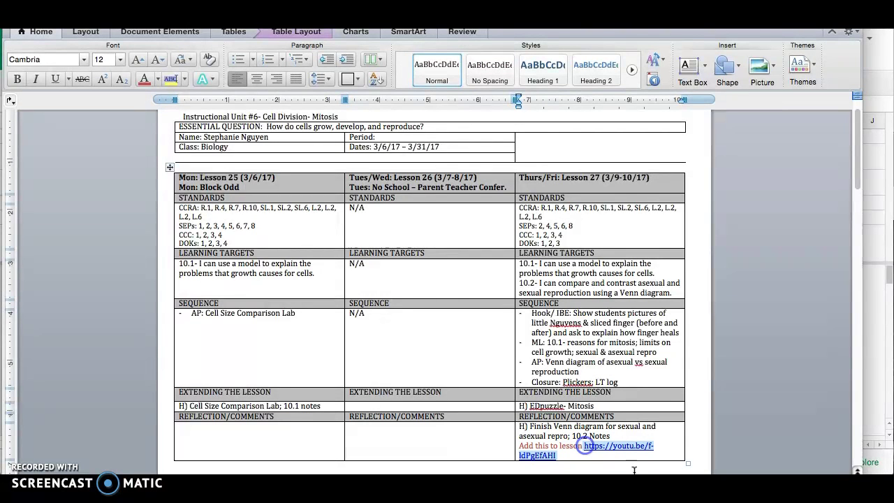
left_click(873, 393)
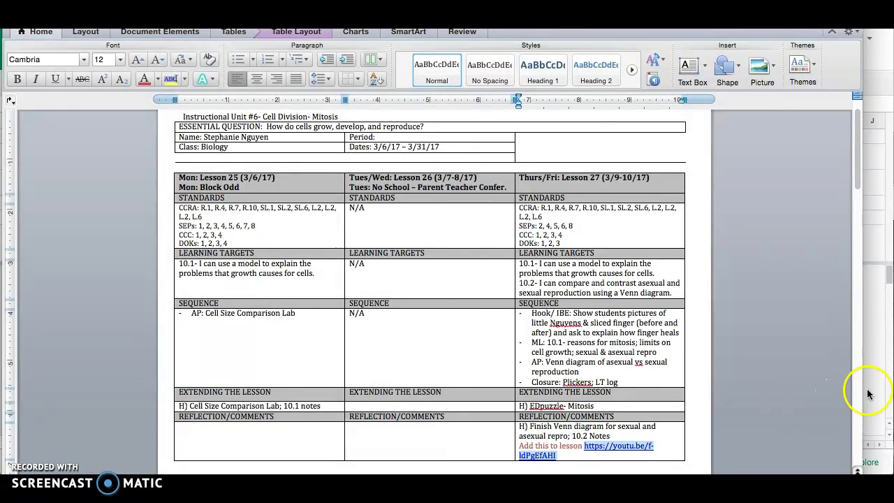
Step: Paste the video link into Links/Resources cell I7, top-aligned and wrapped
left_click(835, 350)
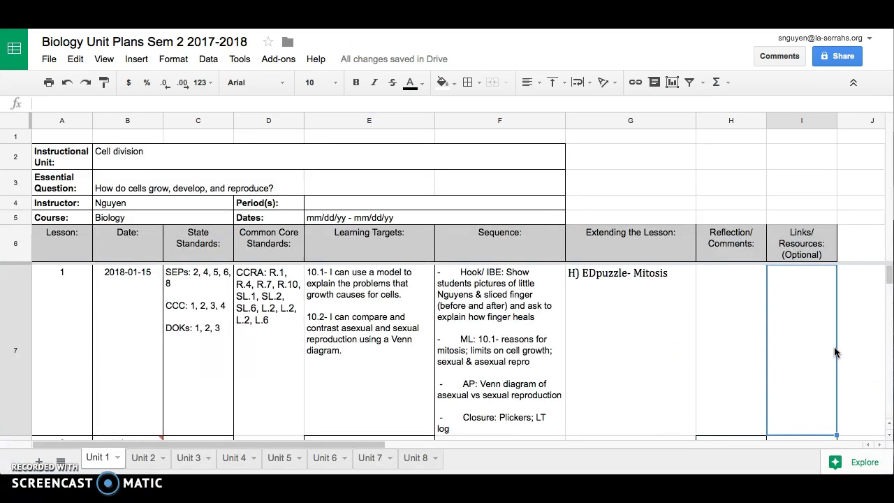
key("ctrl+v")
left_click(811, 338)
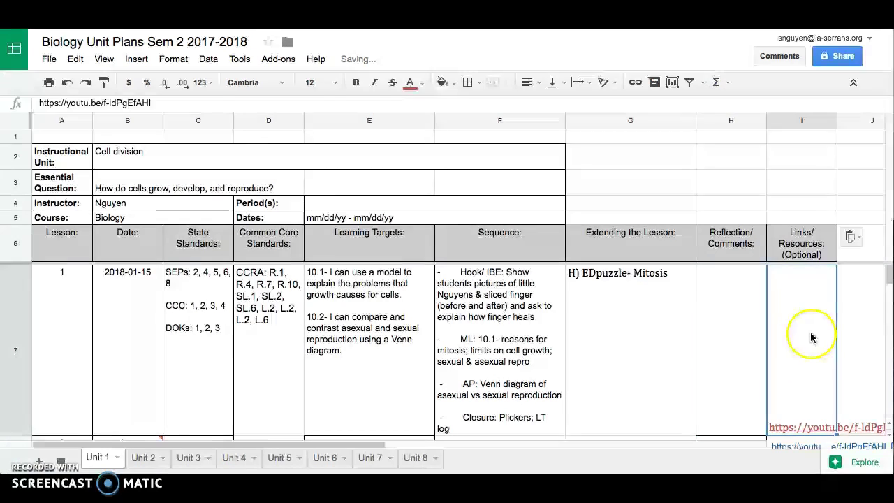
left_click(553, 83)
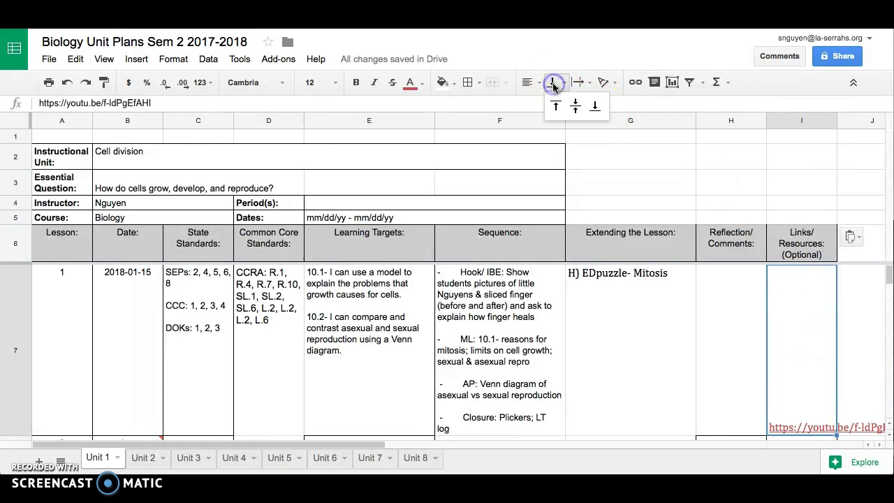
left_click(556, 105)
left_click(579, 83)
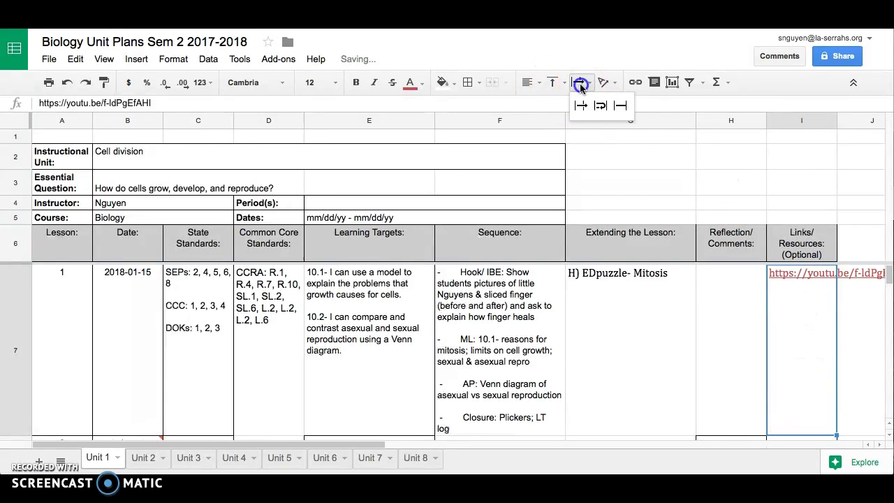
left_click(600, 105)
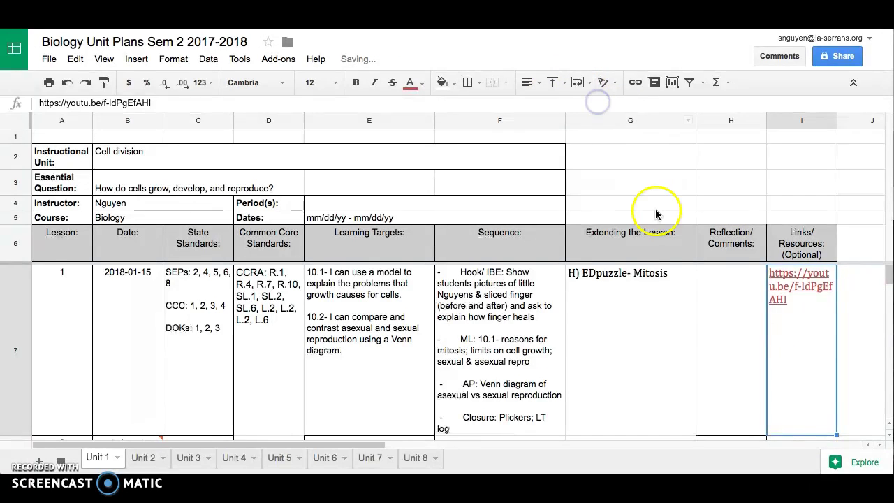
left_click(718, 316)
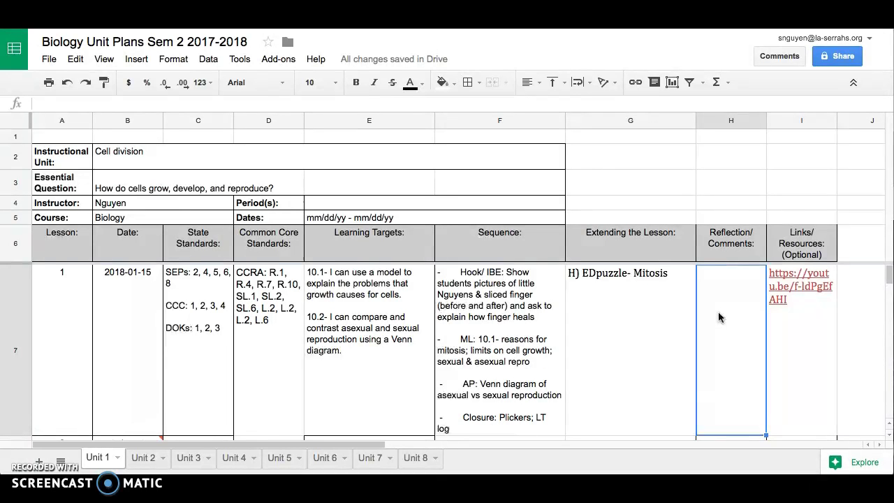
left_click(63, 311)
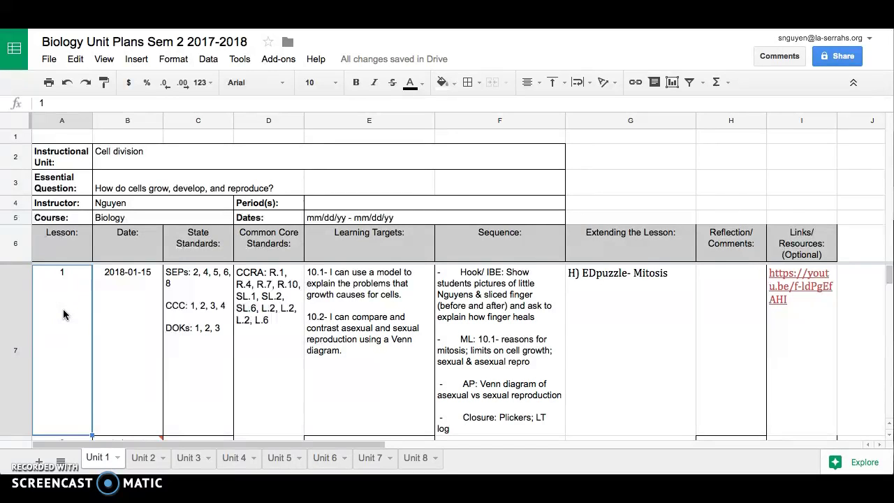
scroll(63, 315, "down", 2)
scroll(63, 314, "up", 2)
key("Down")
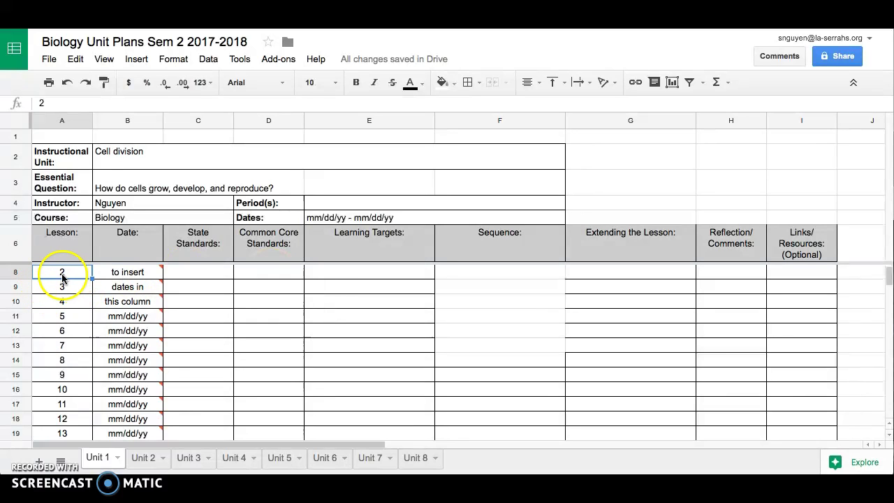
left_click(17, 272)
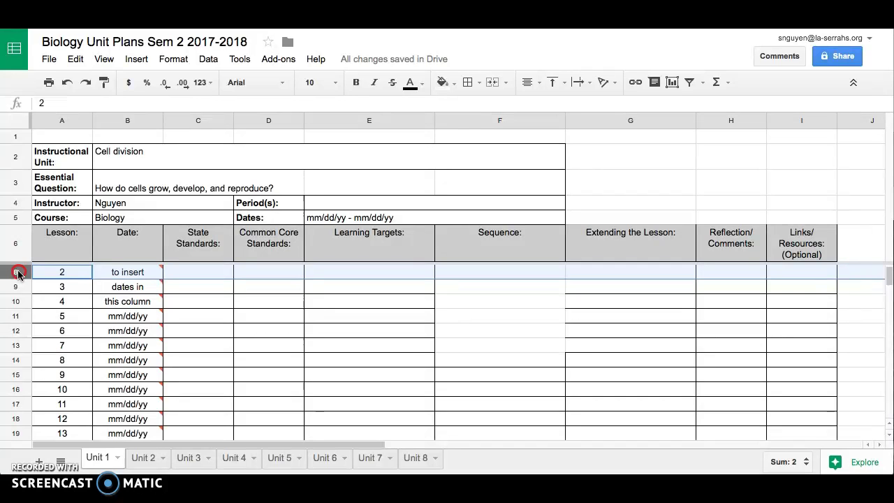
right_click(18, 272)
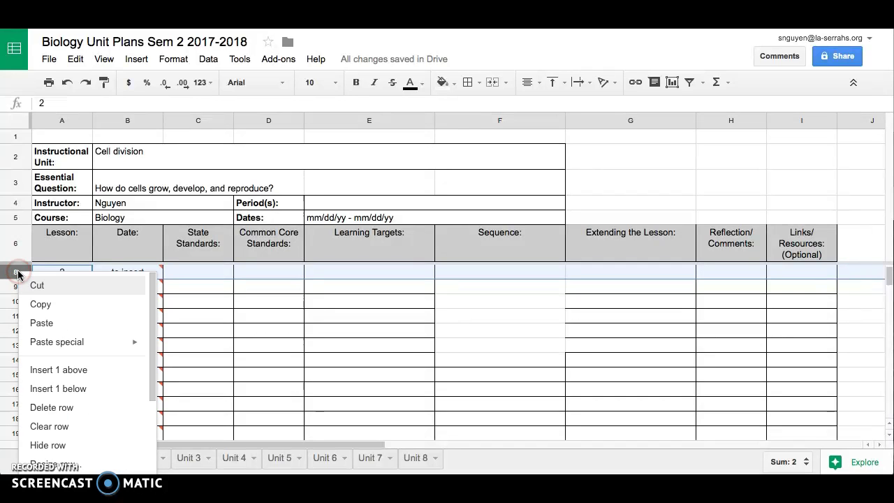
left_click(59, 373)
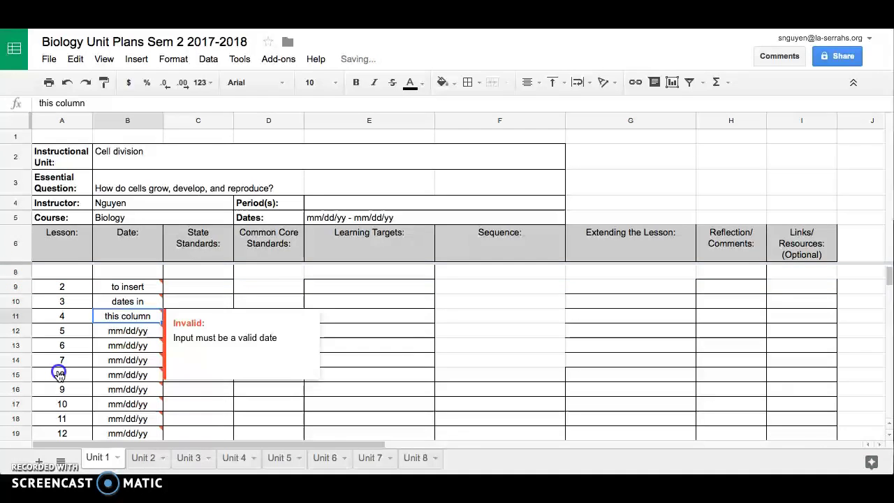
left_click(74, 273)
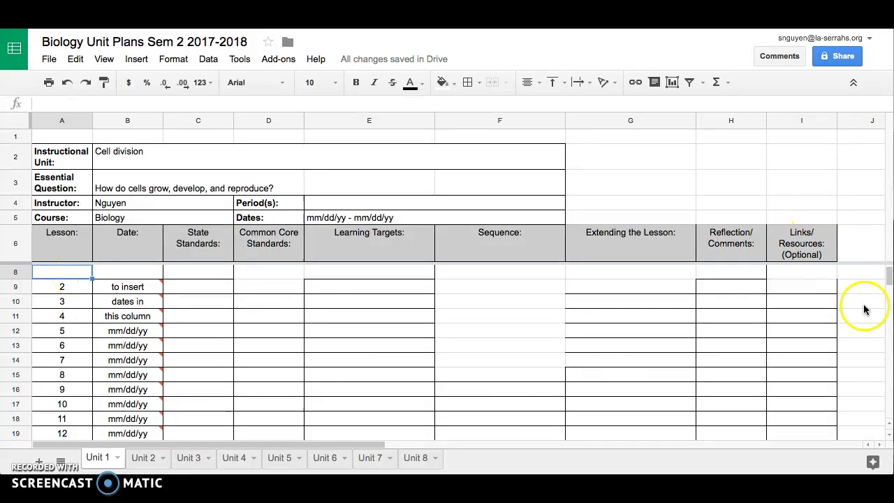
left_click_drag(885, 283, 888, 278)
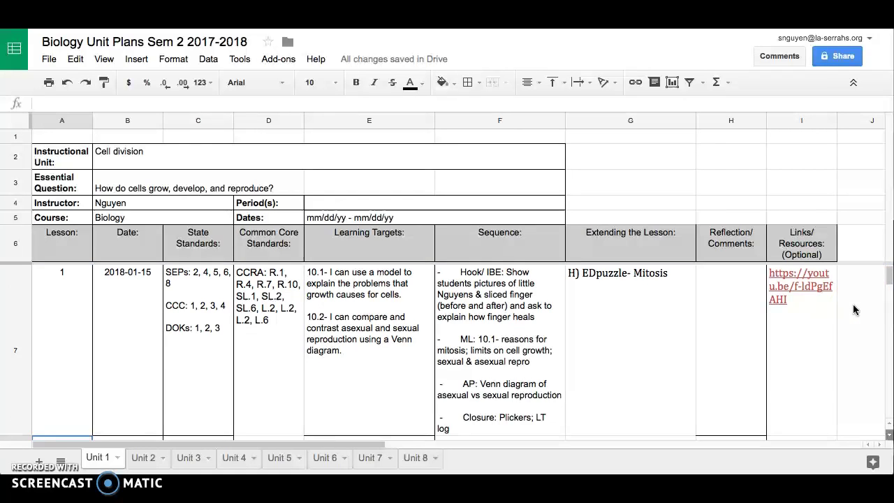
left_click(887, 434)
left_click(16, 271)
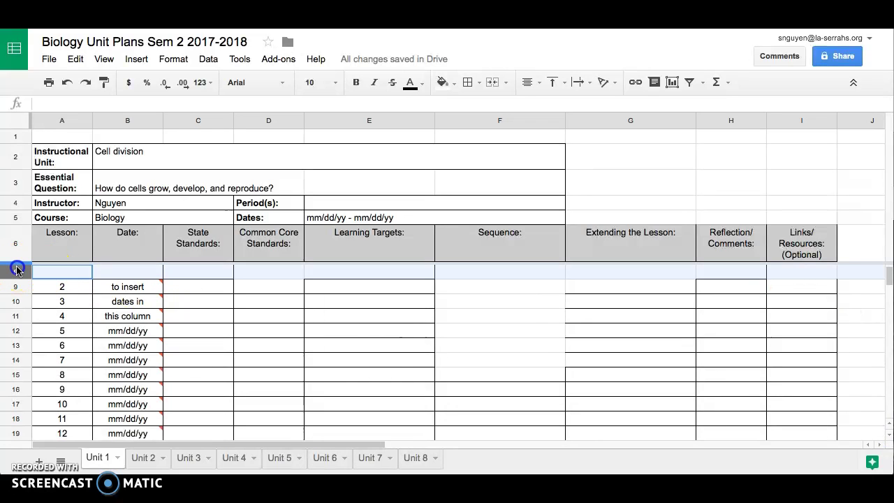
right_click(21, 275)
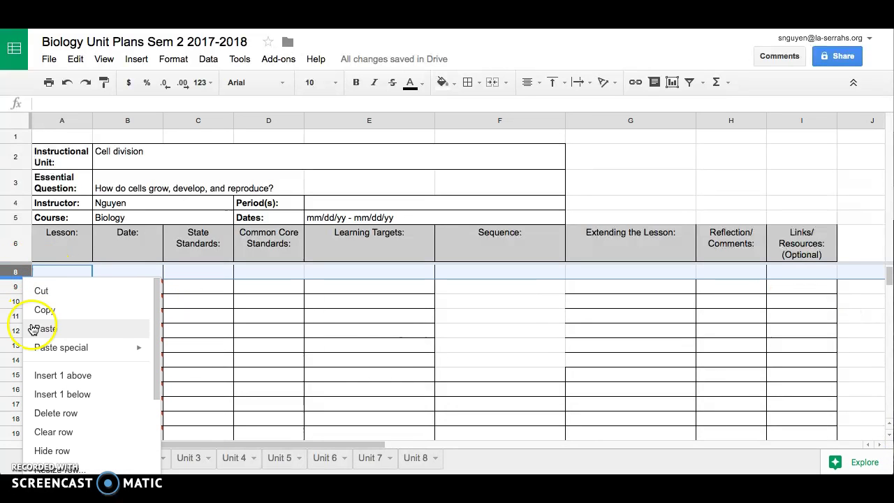
left_click(48, 412)
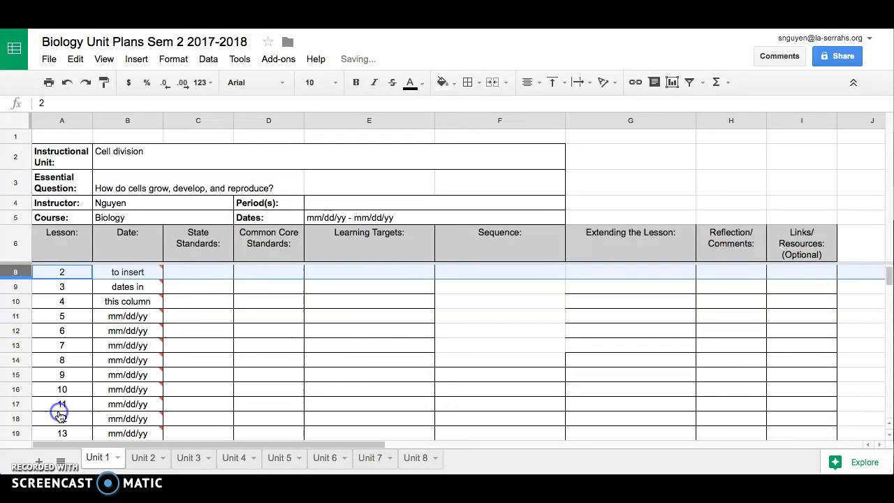
right_click(186, 329)
key("Escape")
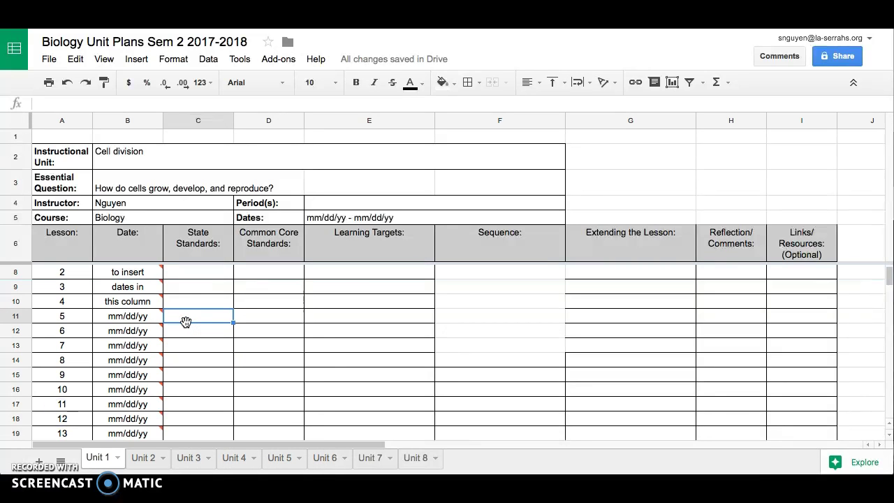
key("Down")
key("Up")
key("Up")
key("Up")
key("Up")
key("Up")
key("Up")
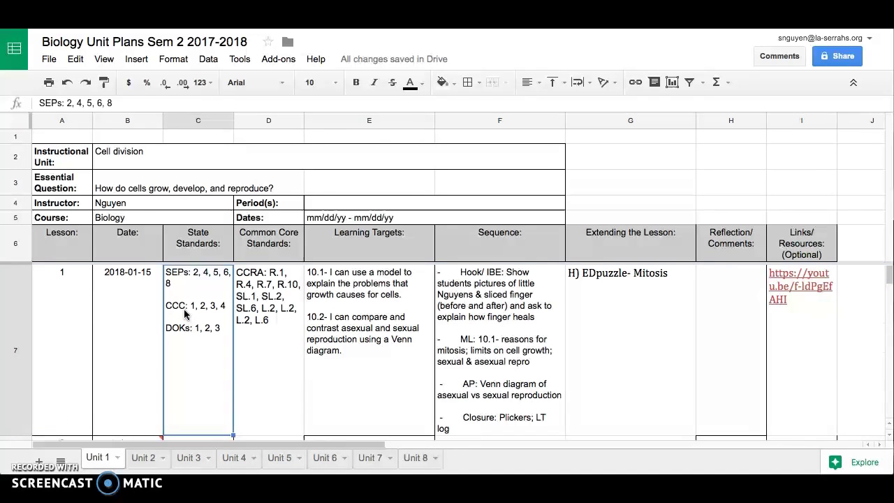
key("Left")
key("Left")
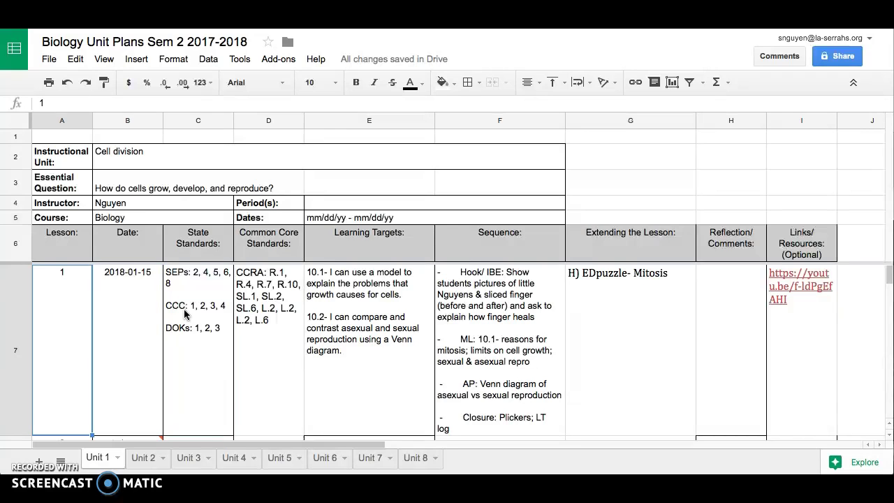